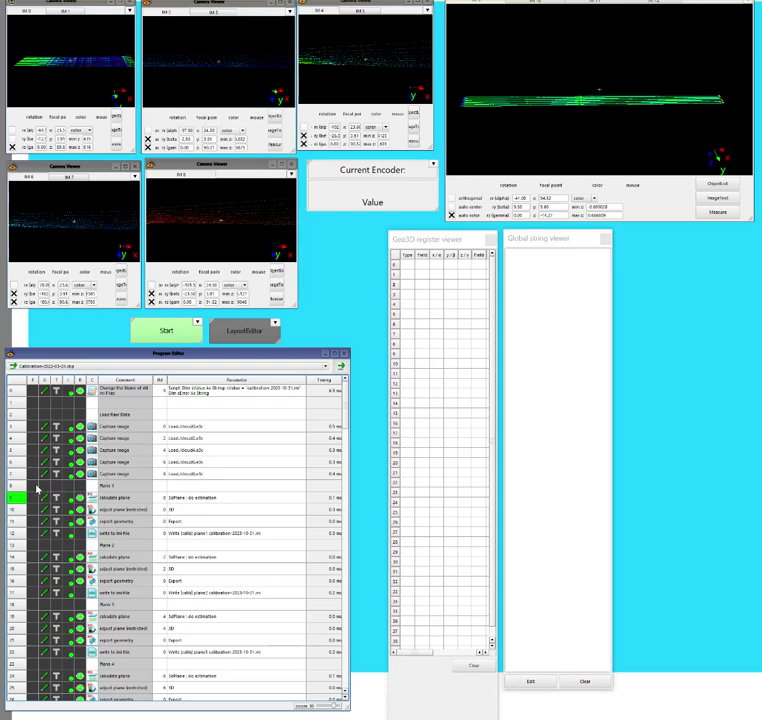
Step: Select the Plane 1 steps, run calculate plane on the first cloud, and open adjust plane settings
drag(37, 488, 179, 533)
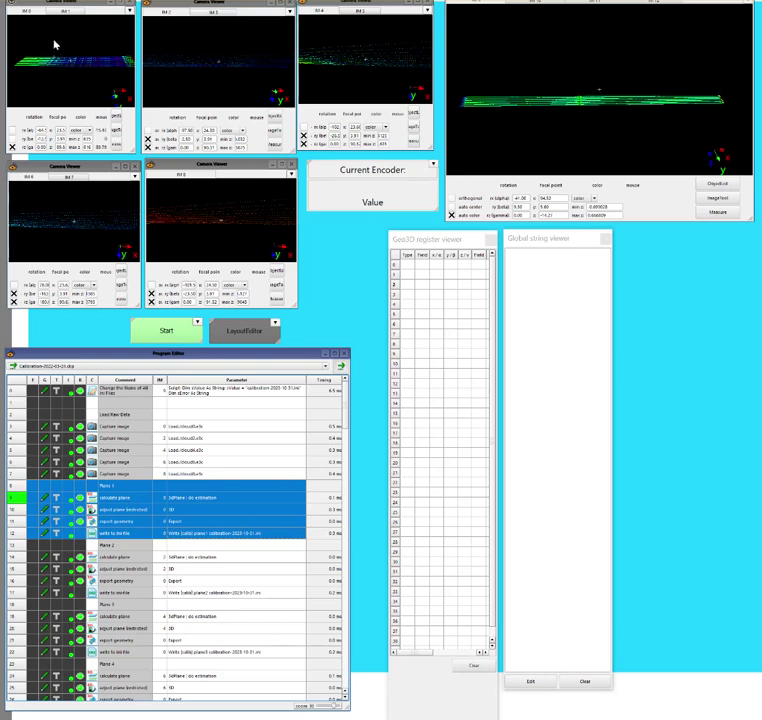
click(119, 486)
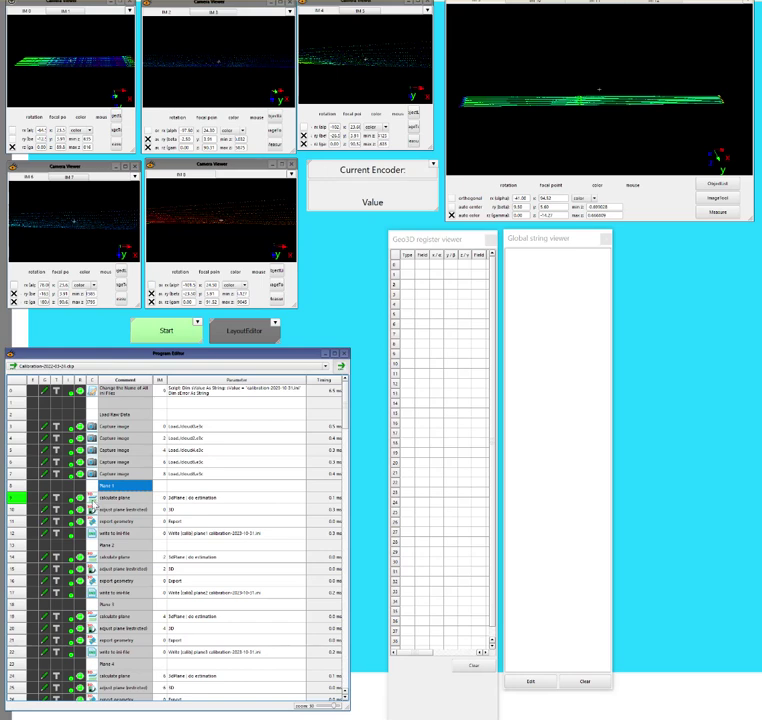
right_click(95, 505)
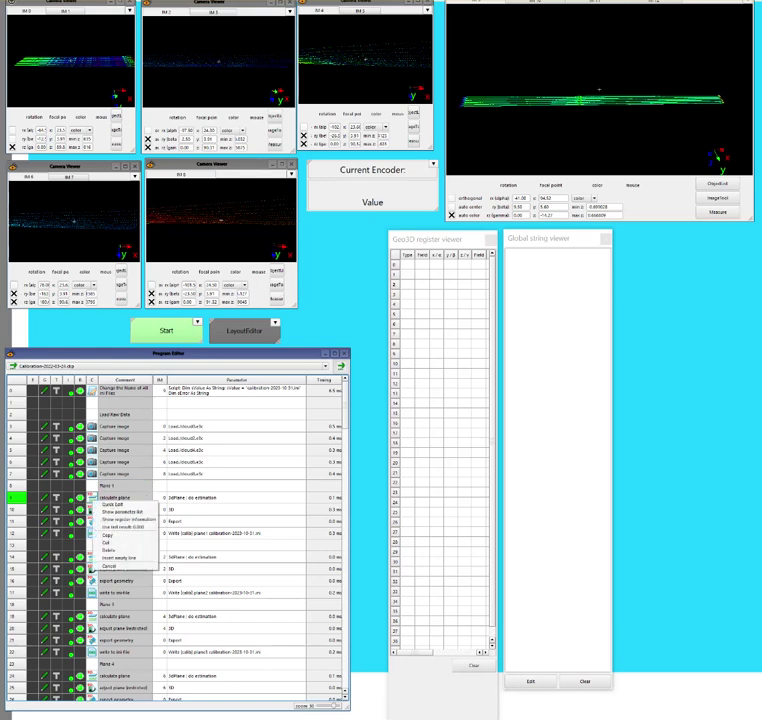
click(112, 505)
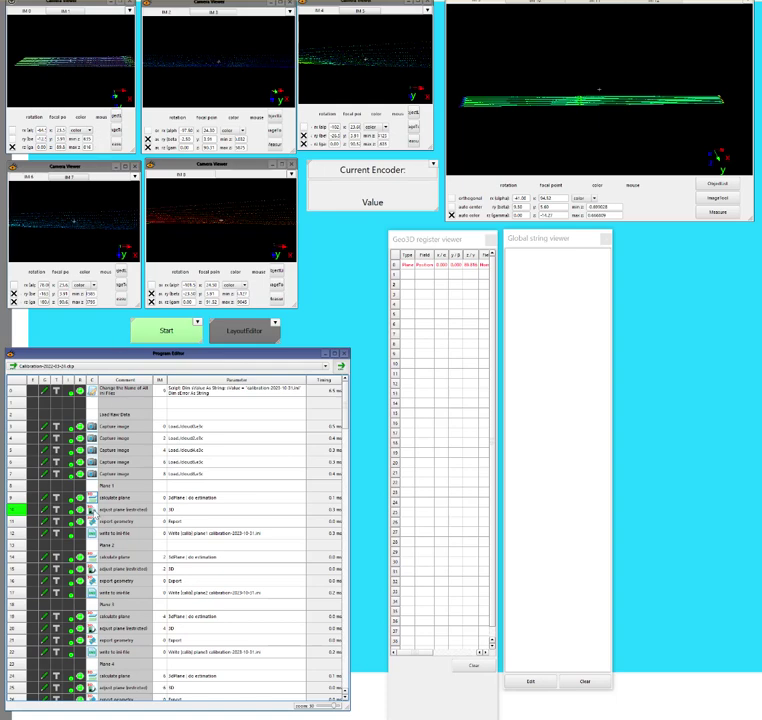
right_click(97, 513)
click(108, 509)
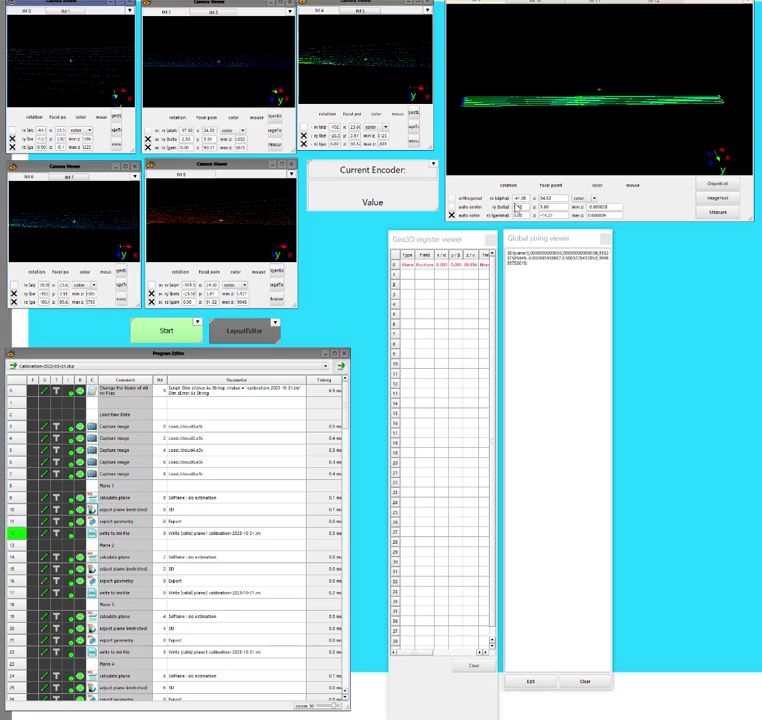
Step: Select and inspect the exported plane string in row 0 of the global strings
drag(550, 277, 510, 257)
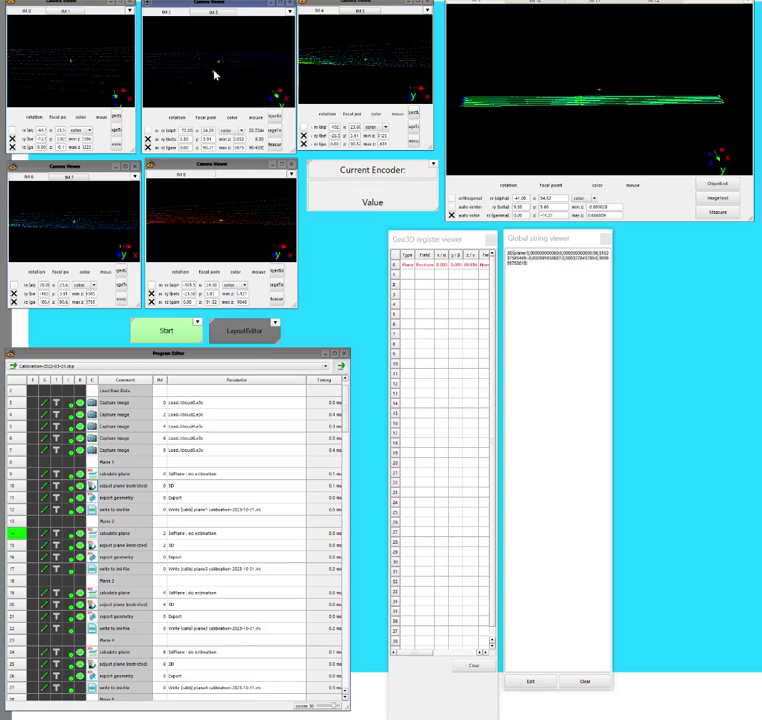
click(483, 263)
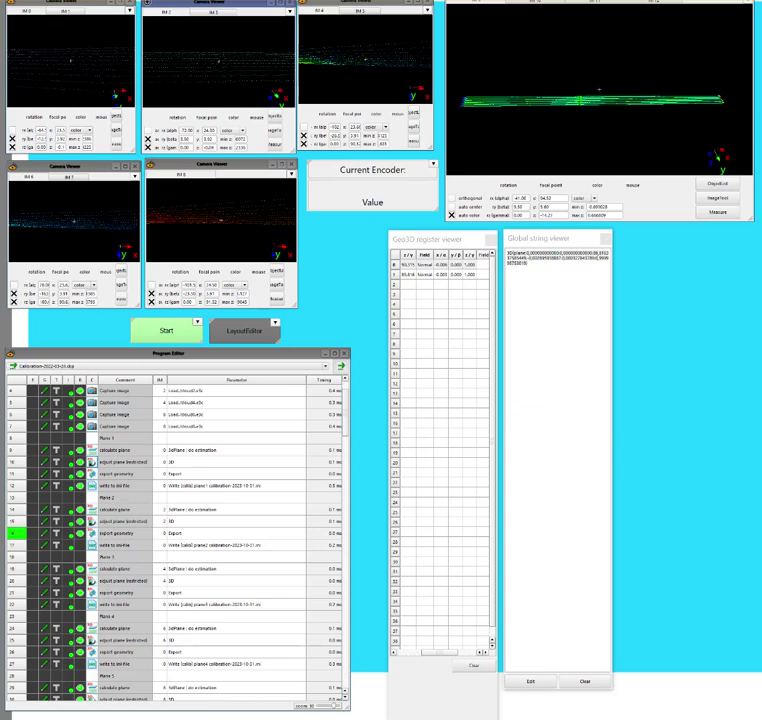
drag(527, 276, 508, 251)
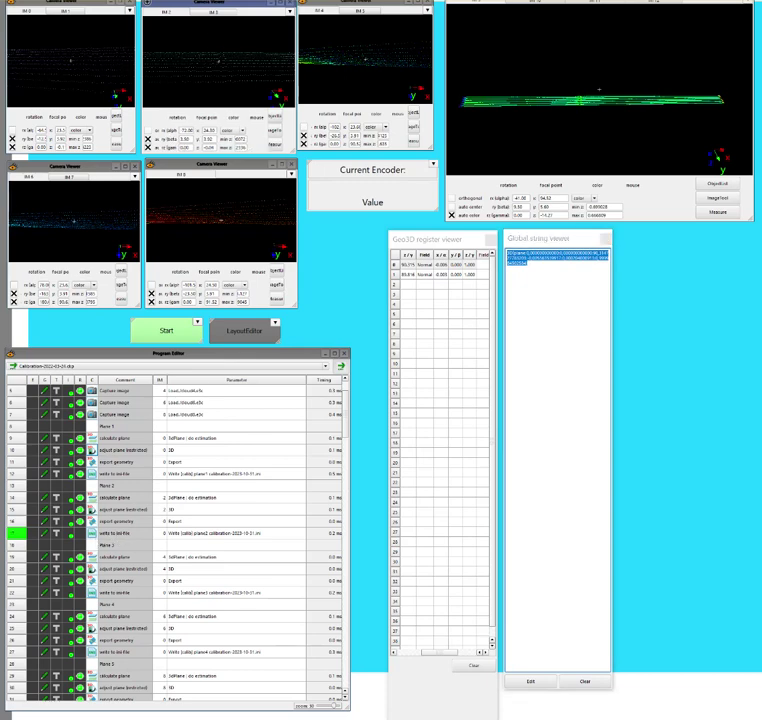
scroll(142, 522, down, 2)
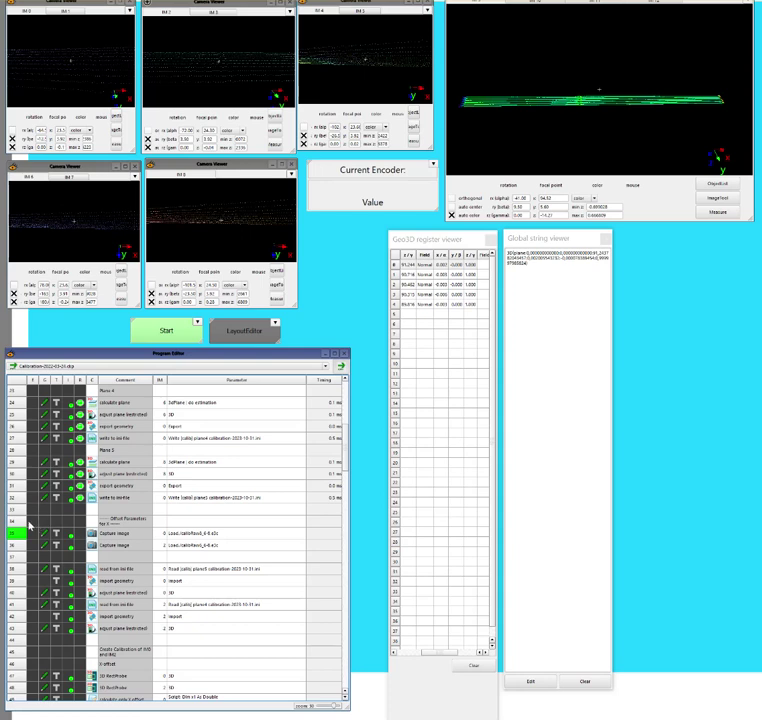
Step: Orbit the IM 8 point cloud and select Offset Parameters rows 34 to 48
mouse_move(243, 226)
mouse_down()
mouse_move(251, 248)
mouse_move(245, 241)
mouse_up()
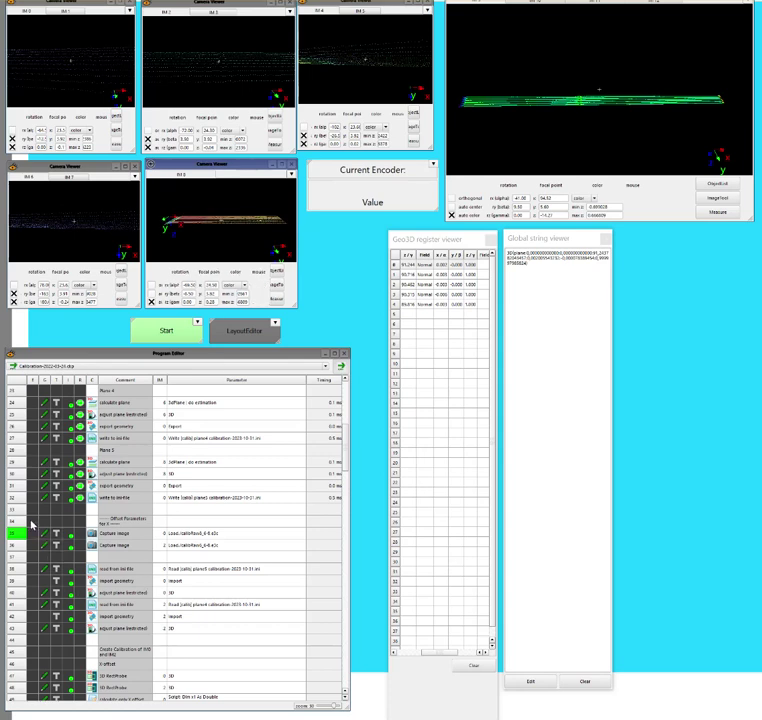
drag(31, 524, 196, 662)
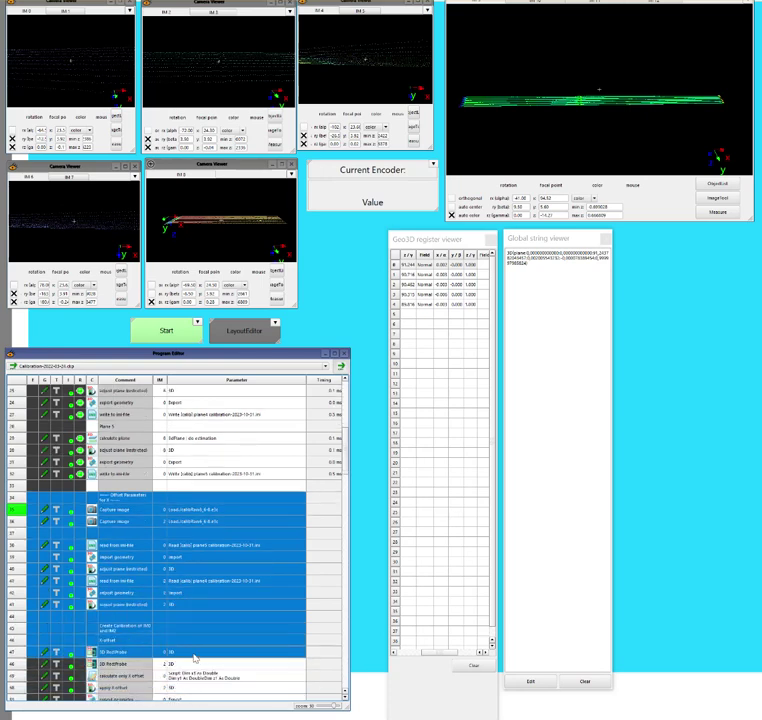
scroll(121, 487, up, 2)
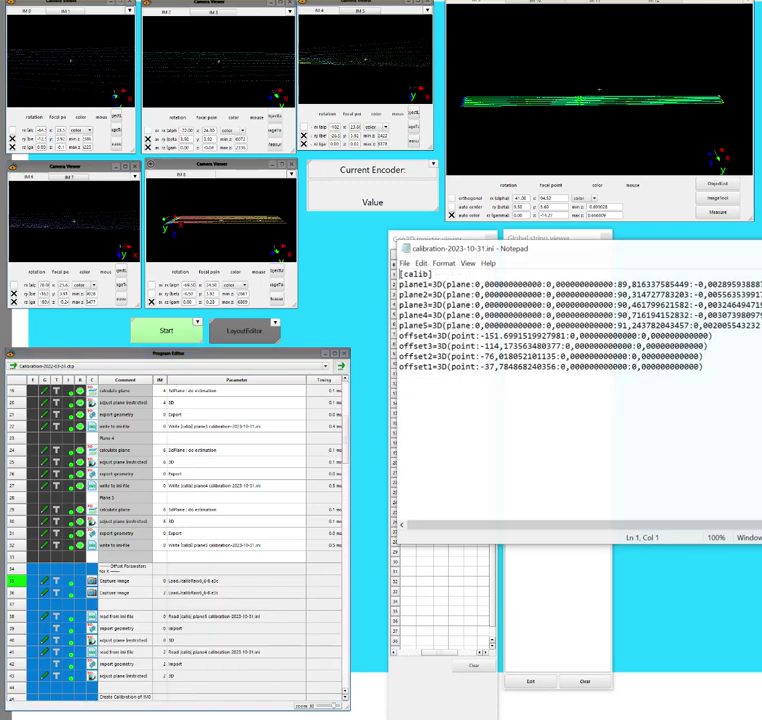
Step: Reposition the ini window and delete its four offset lines
drag(605, 258, 396, 214)
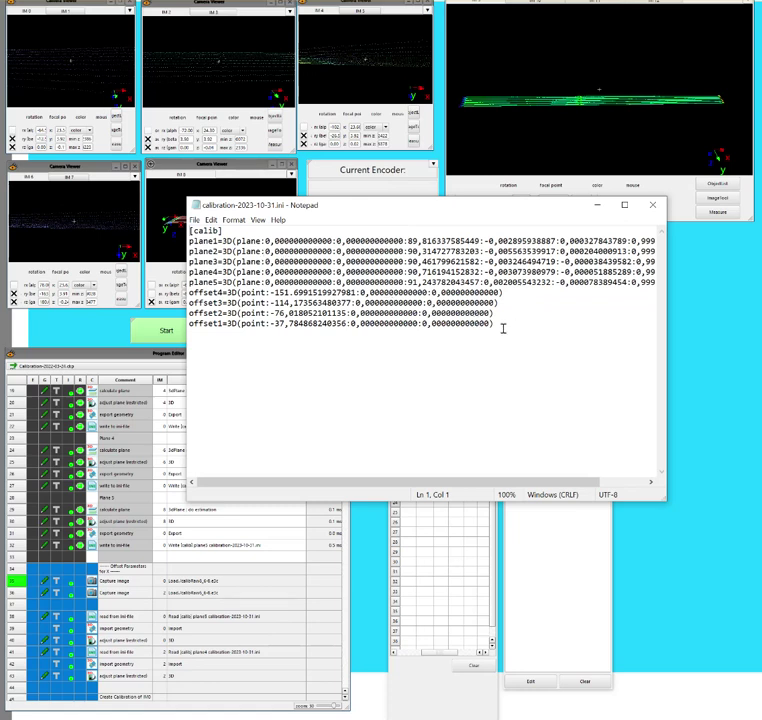
drag(502, 327, 188, 292)
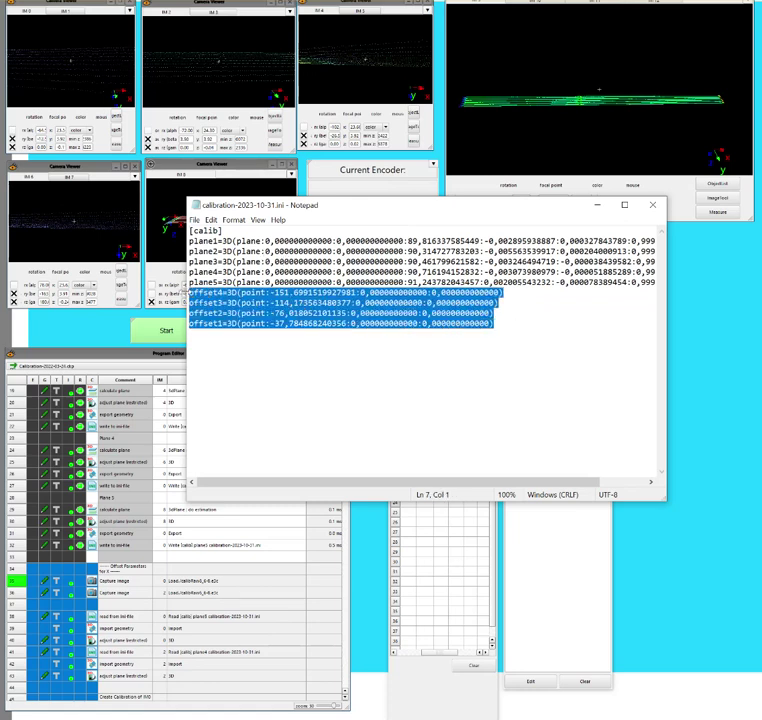
key(Delete)
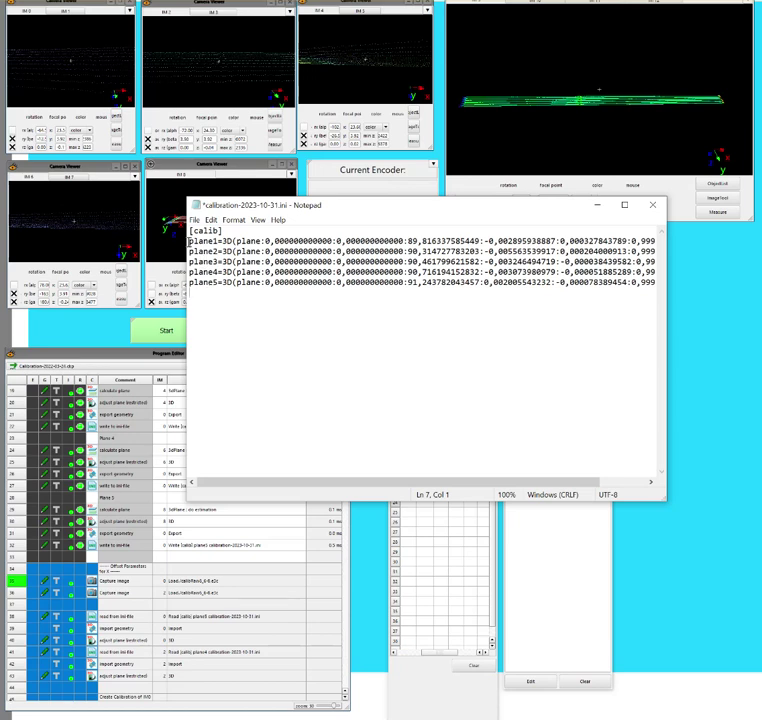
Step: Highlight the plane1 to plane5 entries in calibration-2023-10-31.ini
drag(192, 241, 279, 251)
drag(213, 261, 311, 272)
drag(203, 282, 290, 283)
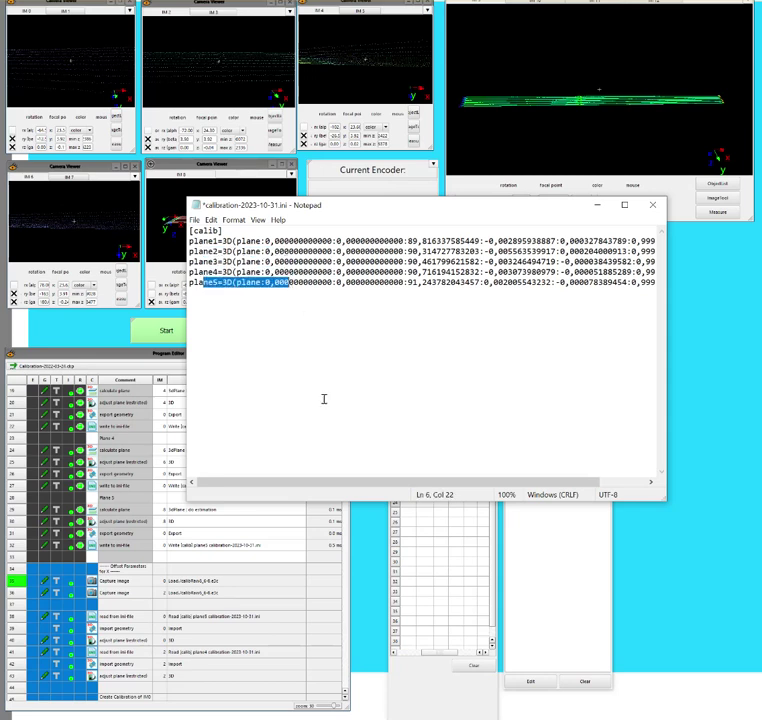
mouse_move(304, 482)
mouse_down()
mouse_move(367, 483)
mouse_move(303, 477)
mouse_up()
drag(204, 241, 242, 241)
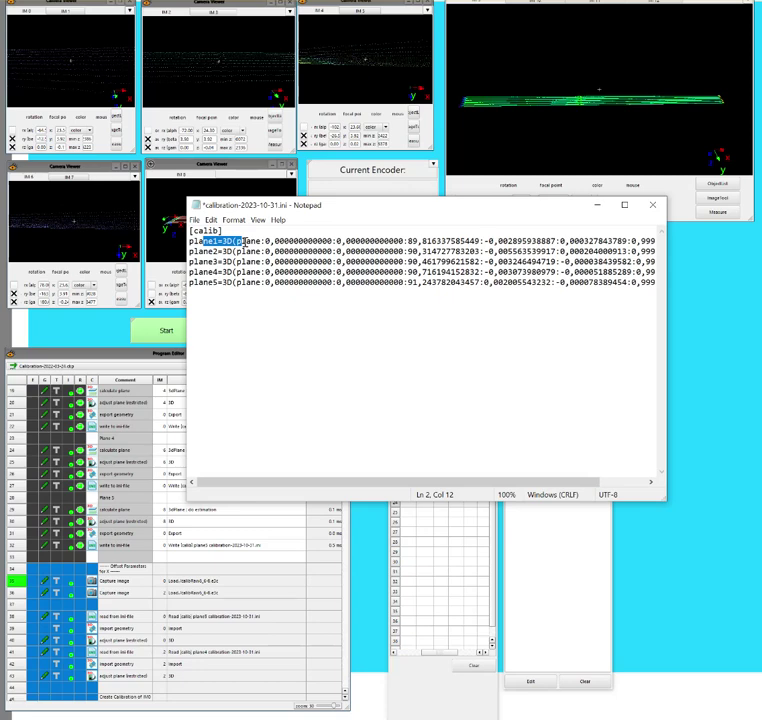
Step: Compare with the program windows, highlight plane2's values, and reselect the four offset lines
click(91, 87)
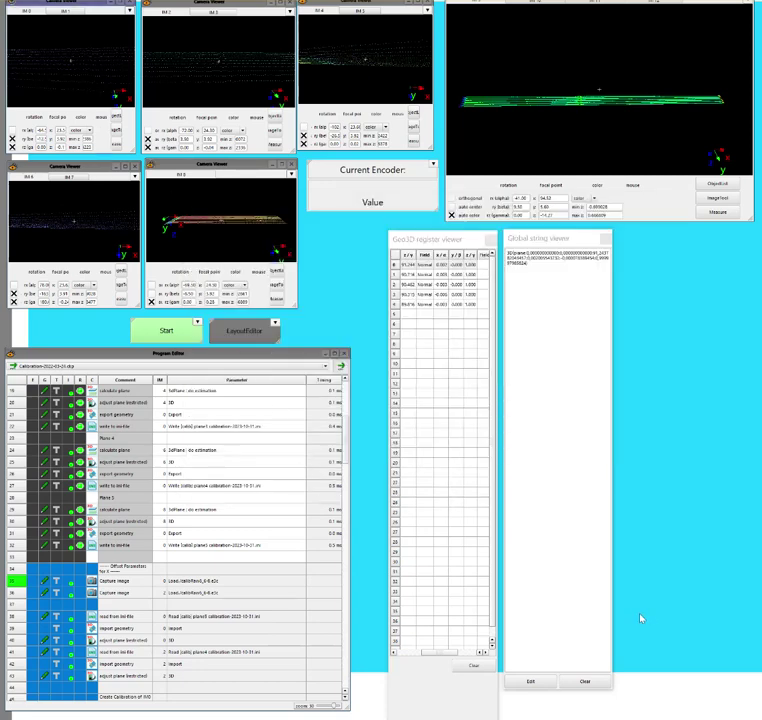
key(alt+Tab)
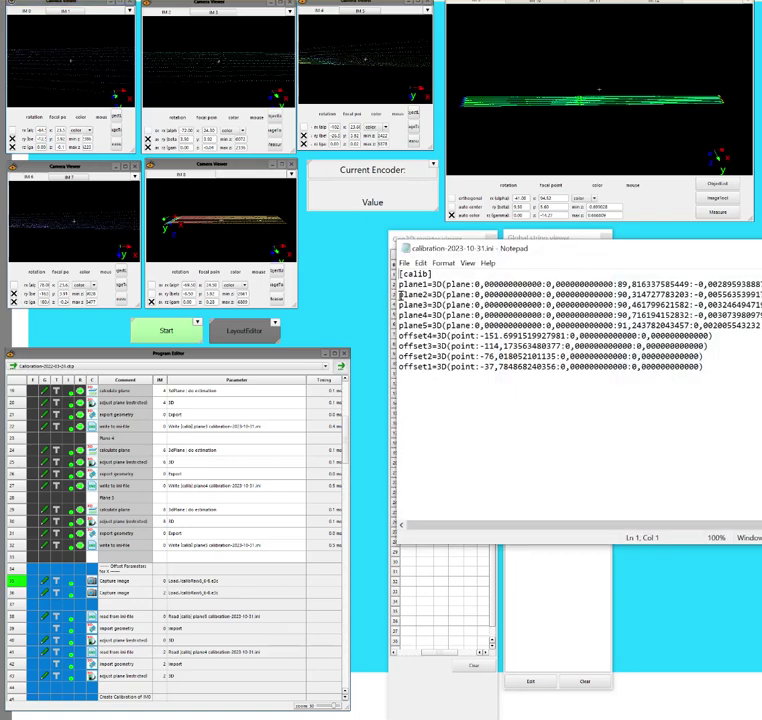
drag(399, 295, 545, 295)
drag(703, 368, 399, 337)
key(ctrl+c)
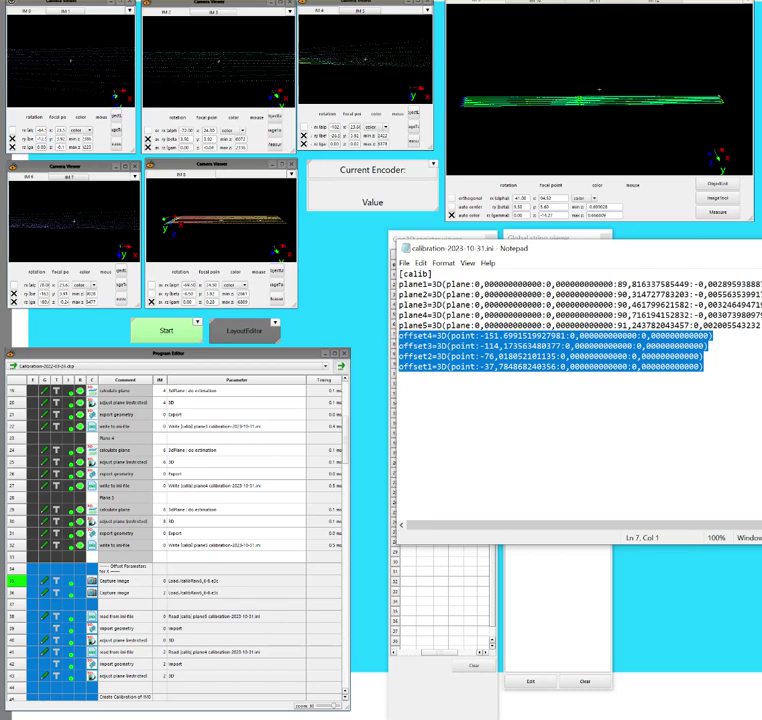
Step: Paste the four offset lines at the end of calibration-2023-10-31.ini, save and close it
key(alt+Tab)
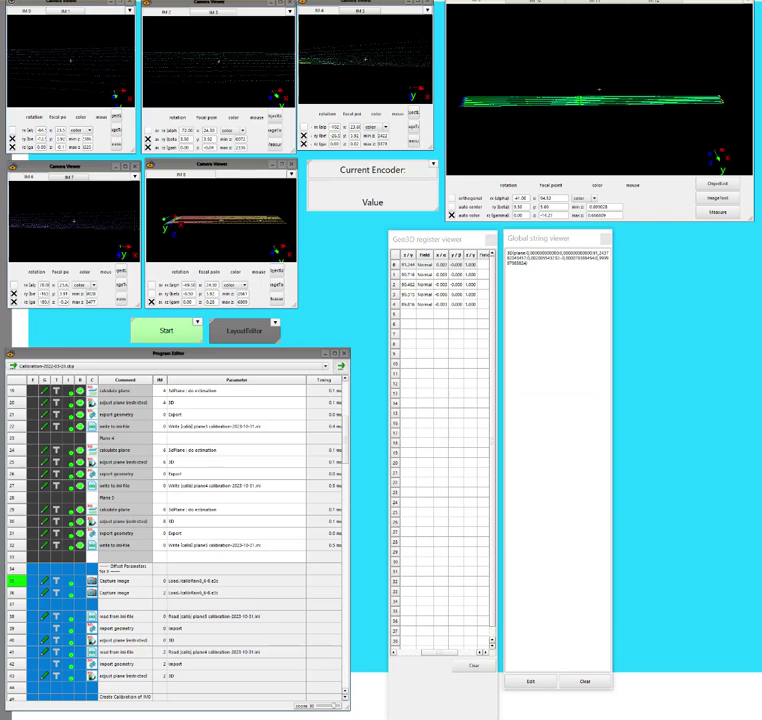
key(alt+Tab)
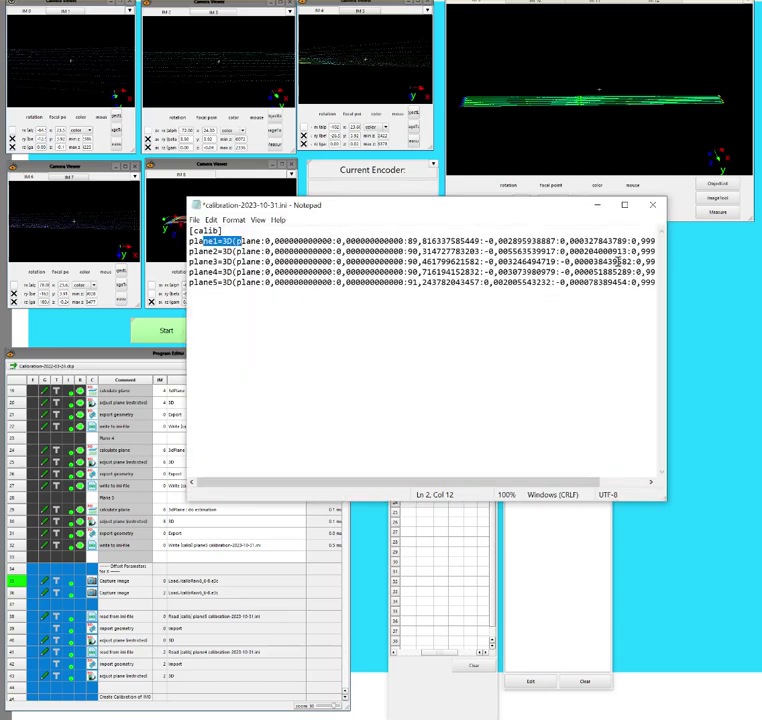
click(282, 298)
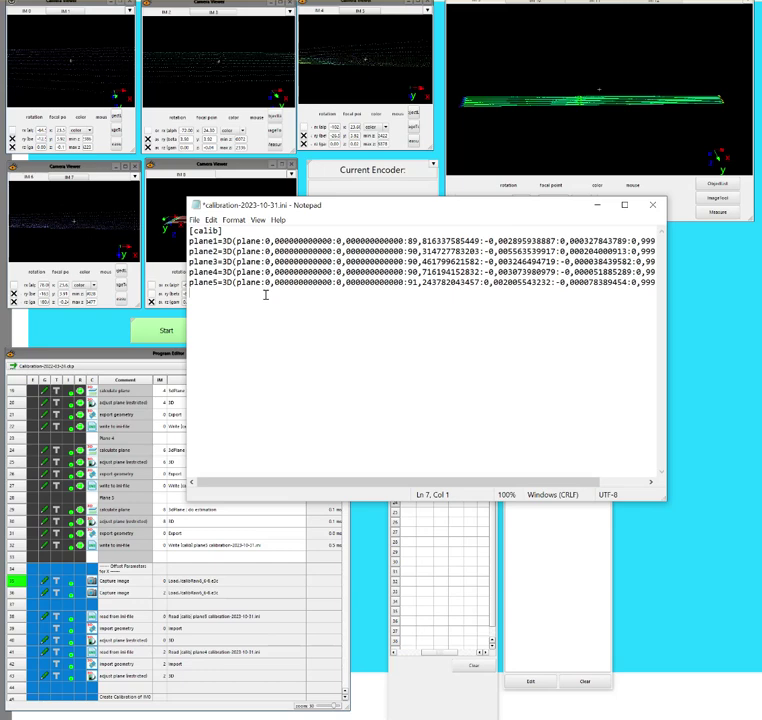
key(ctrl+v)
key(ctrl+s)
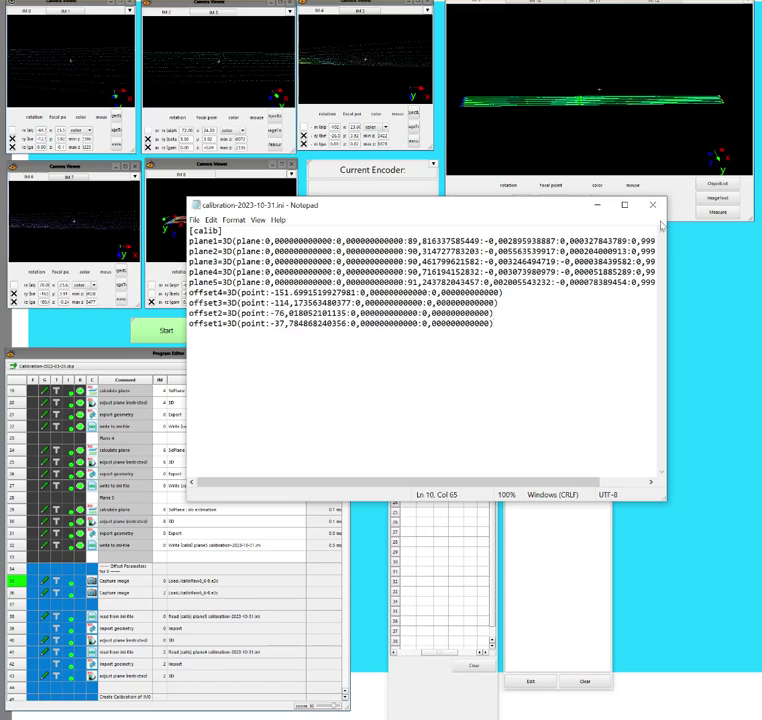
click(652, 205)
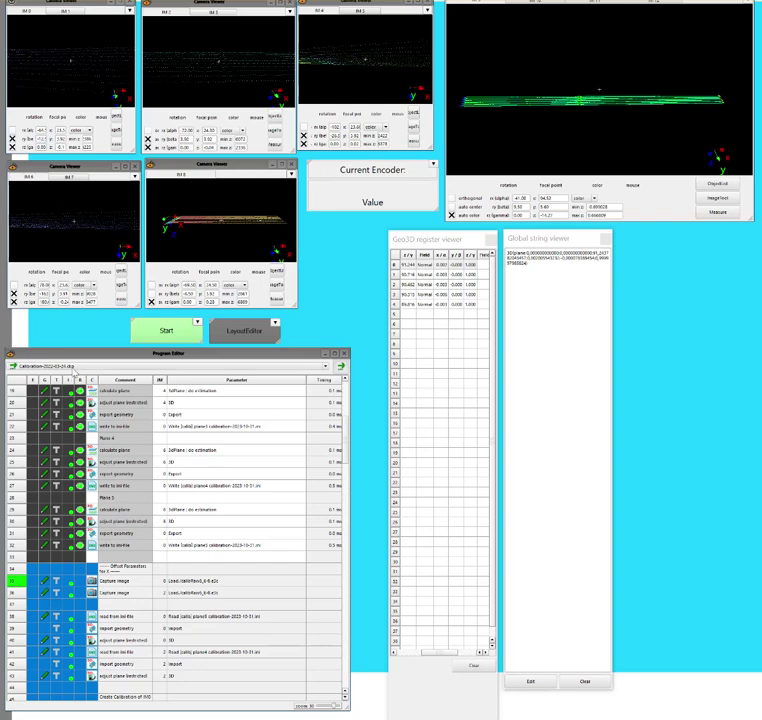
Step: Load the 2022-09-19-mergeData.skp program from the file list
scroll(128, 520, up, 6)
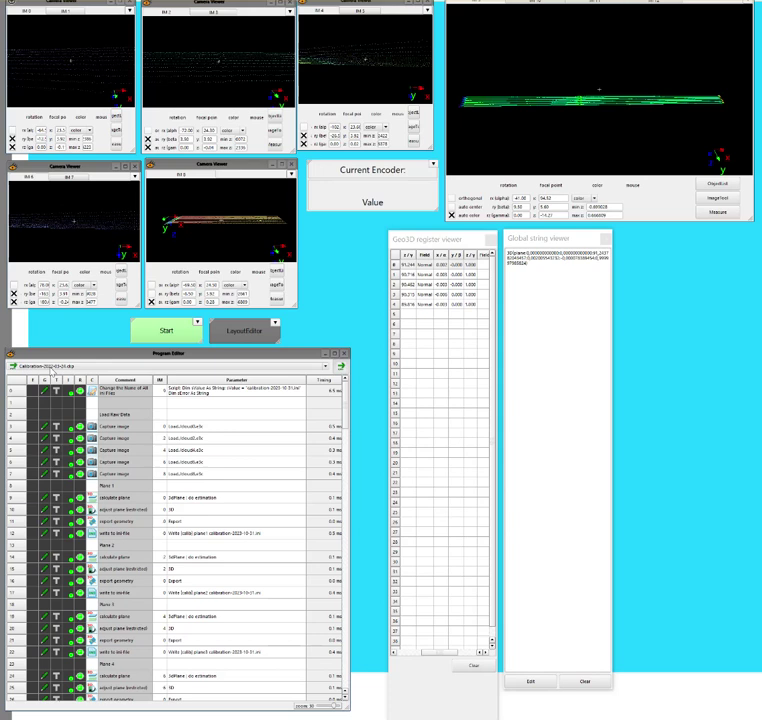
click(48, 367)
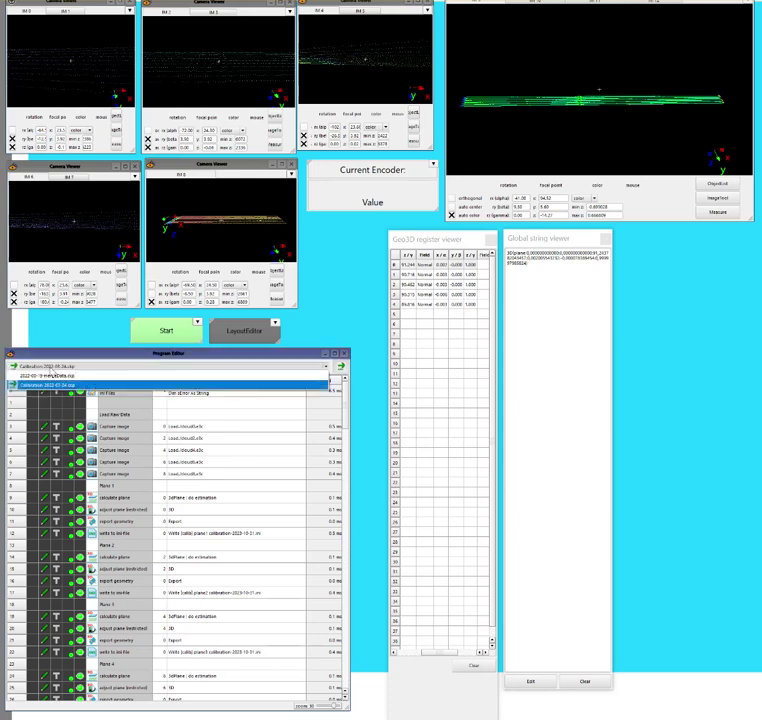
click(60, 377)
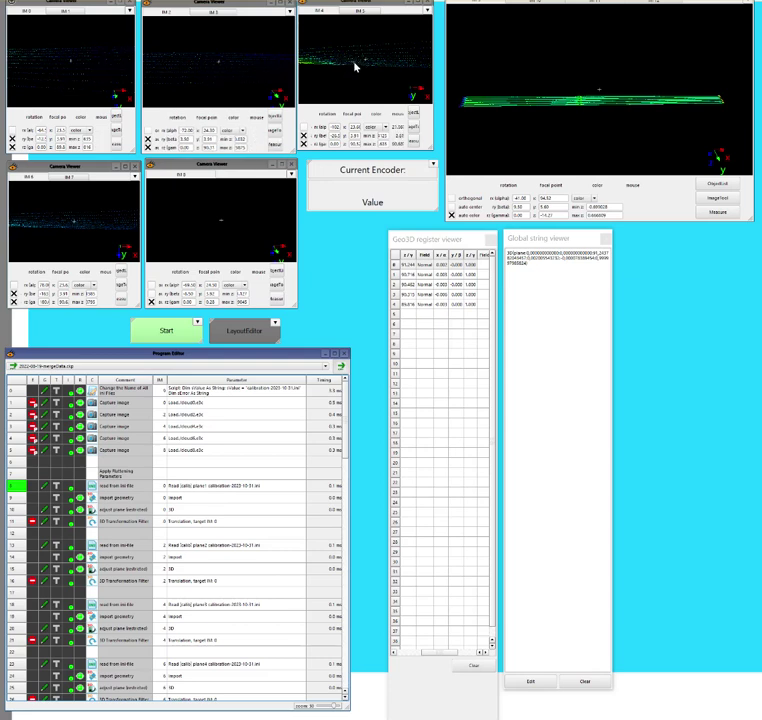
Step: Clear the Geo3D register and global strings, then move the calibration file window aside
click(77, 223)
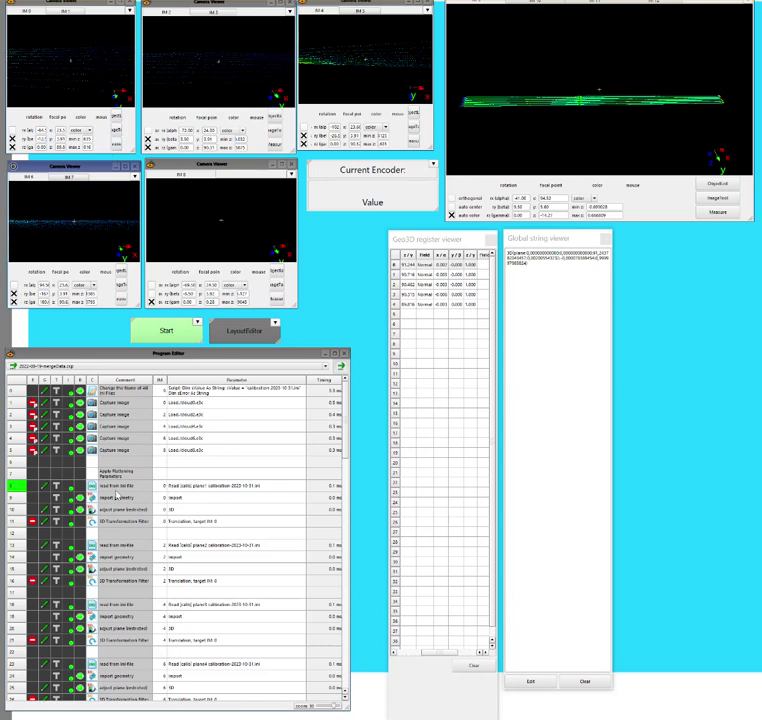
click(482, 667)
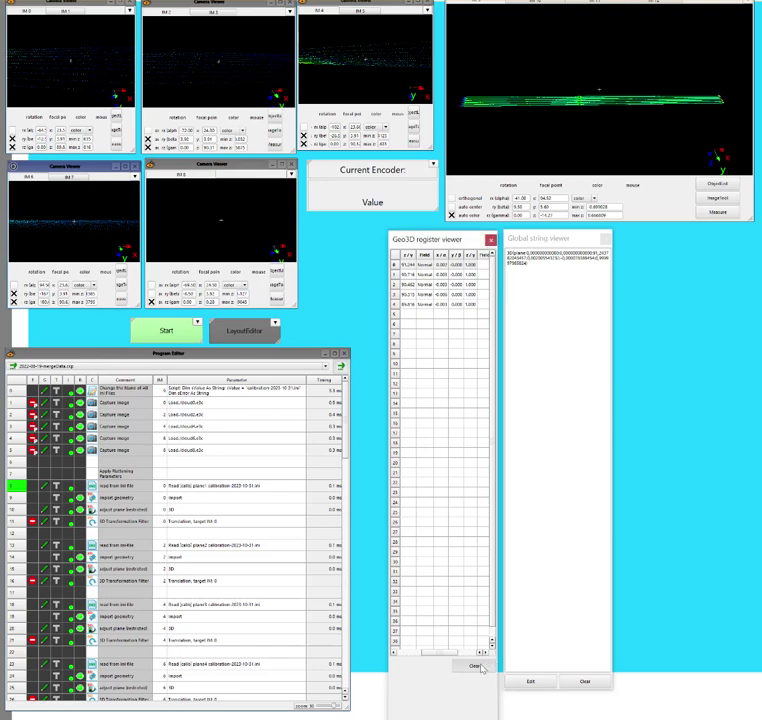
click(582, 682)
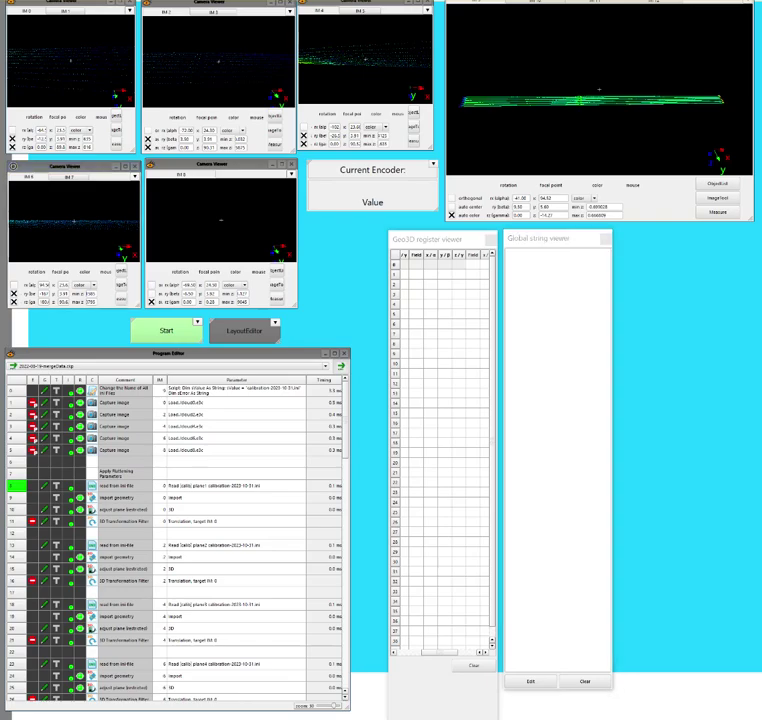
drag(428, 208, 439, 486)
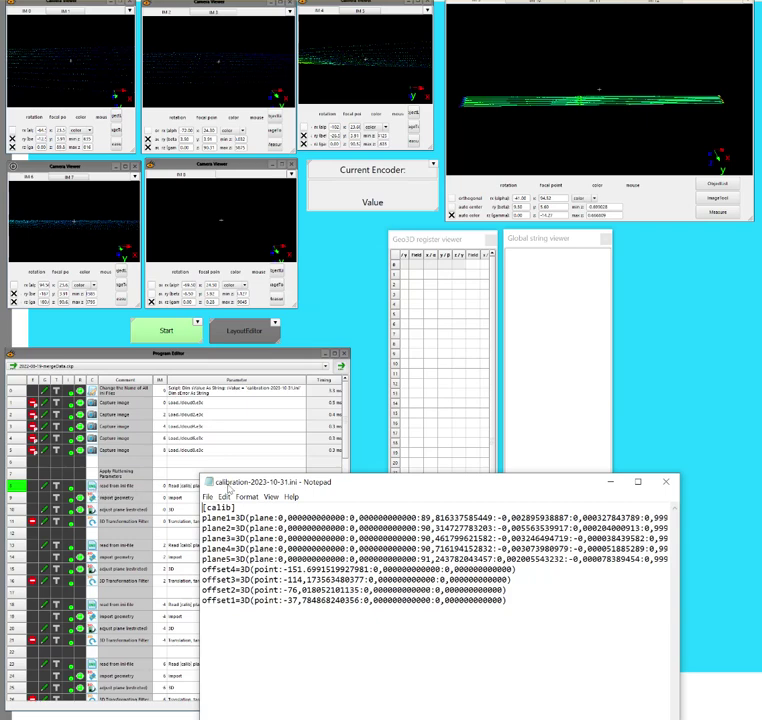
Step: Move the calibration window lower left, mark the plane1 entry, then minimize the window
drag(357, 483, 303, 503)
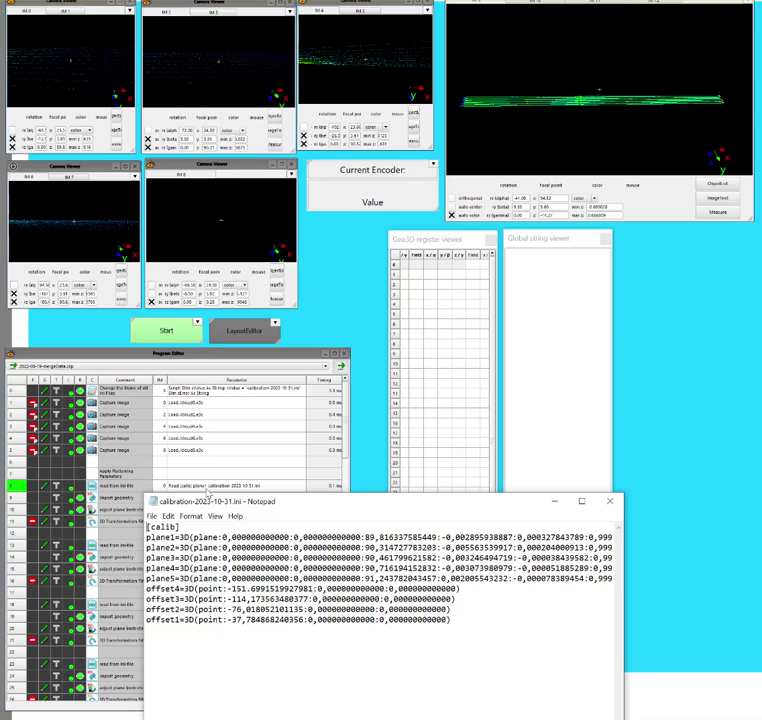
drag(152, 538, 219, 538)
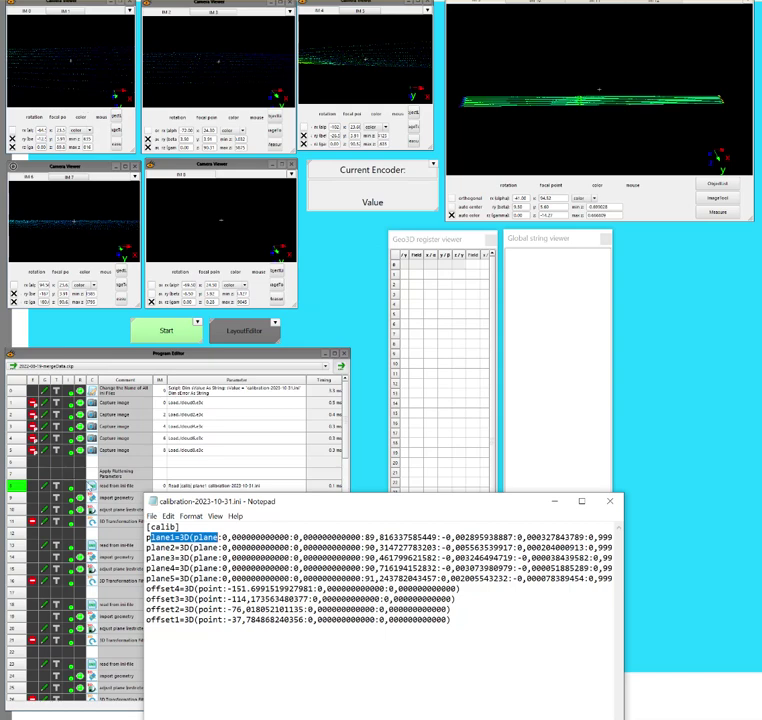
click(554, 500)
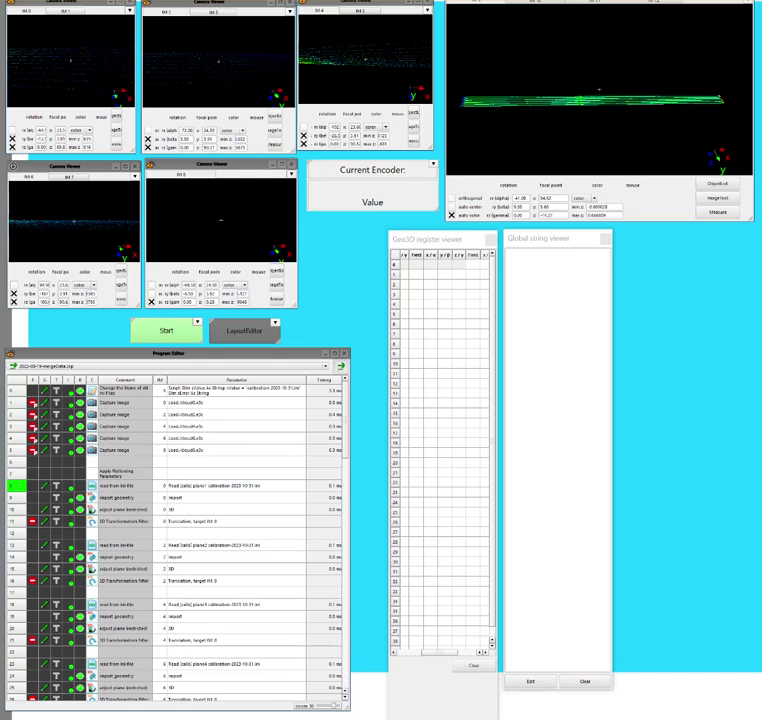
Step: Open the adjust plane (restricted) step's 3D position adjustment settings and confirm them
click(556, 255)
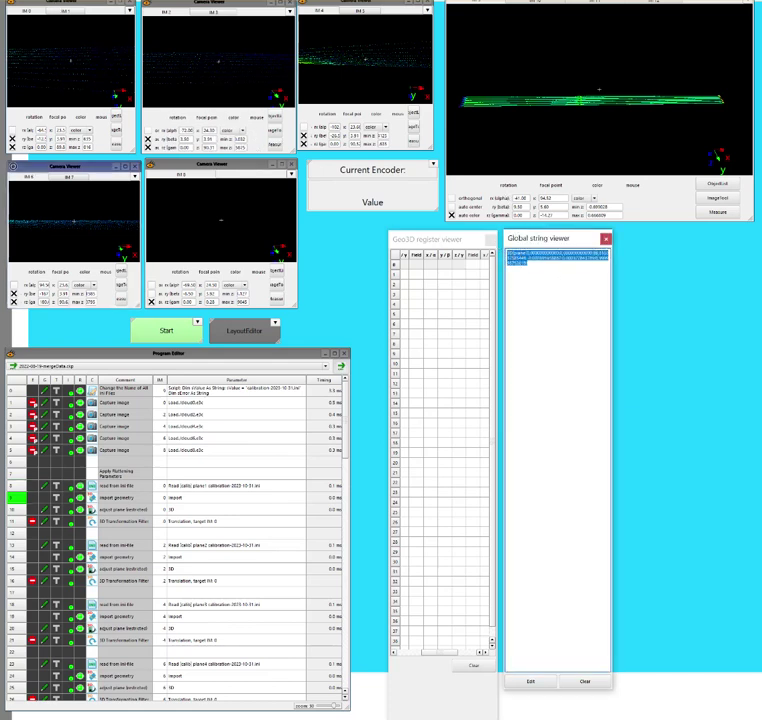
drag(451, 650, 420, 655)
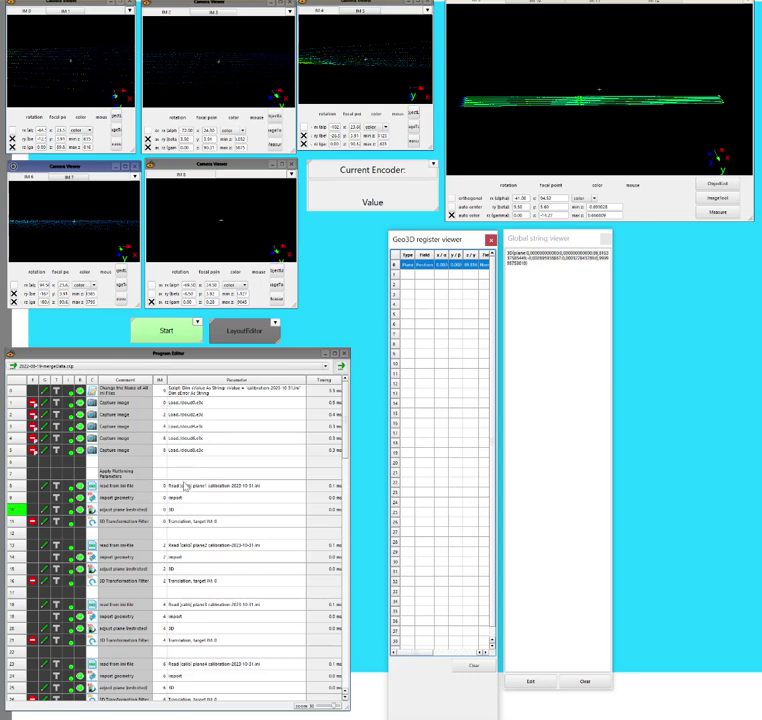
right_click(105, 511)
click(114, 516)
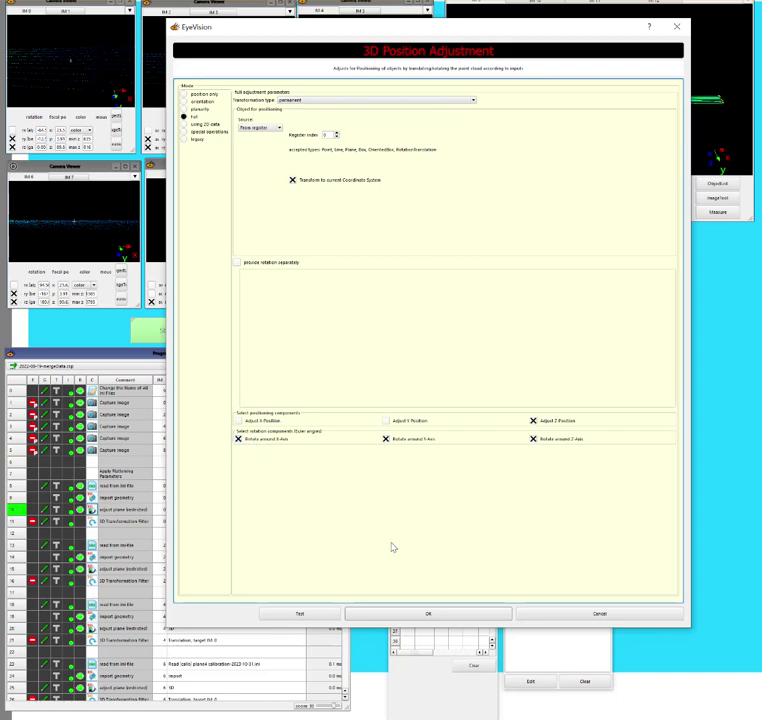
click(428, 614)
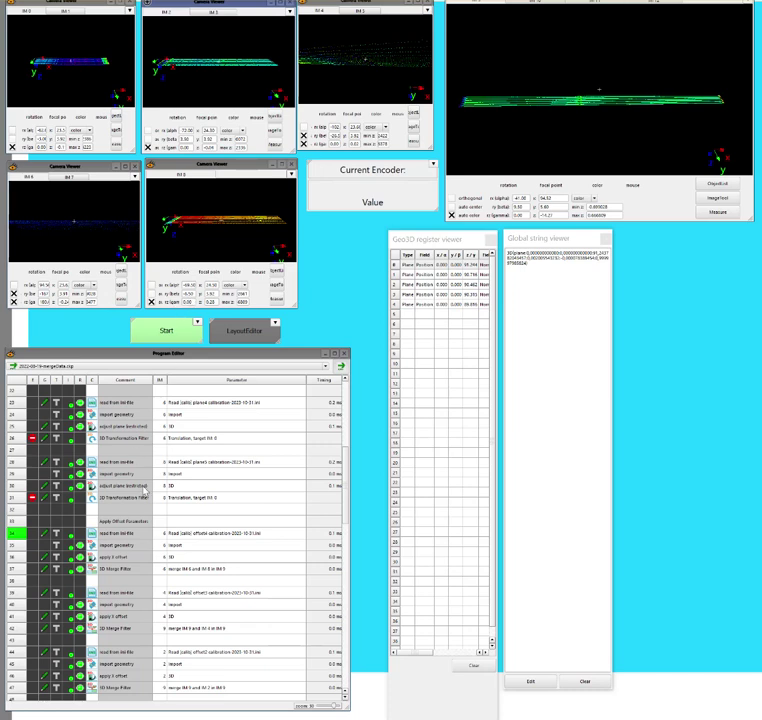
Step: Scroll the program list back up after the flattening steps finish
scroll(116, 527, up, 2)
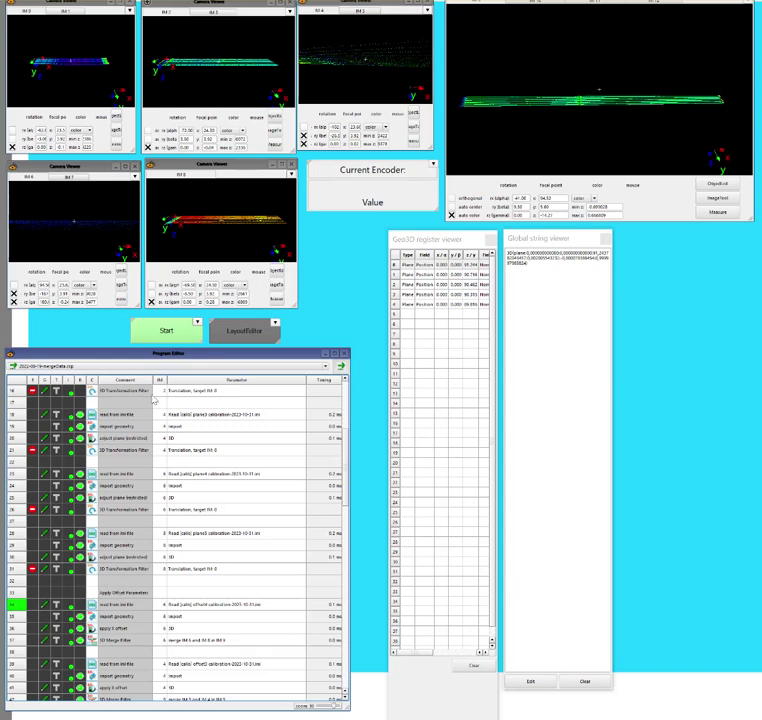
Step: Widen the Comment column, scroll to the offset rows, and inspect the -151.699 offset string
drag(152, 380, 217, 380)
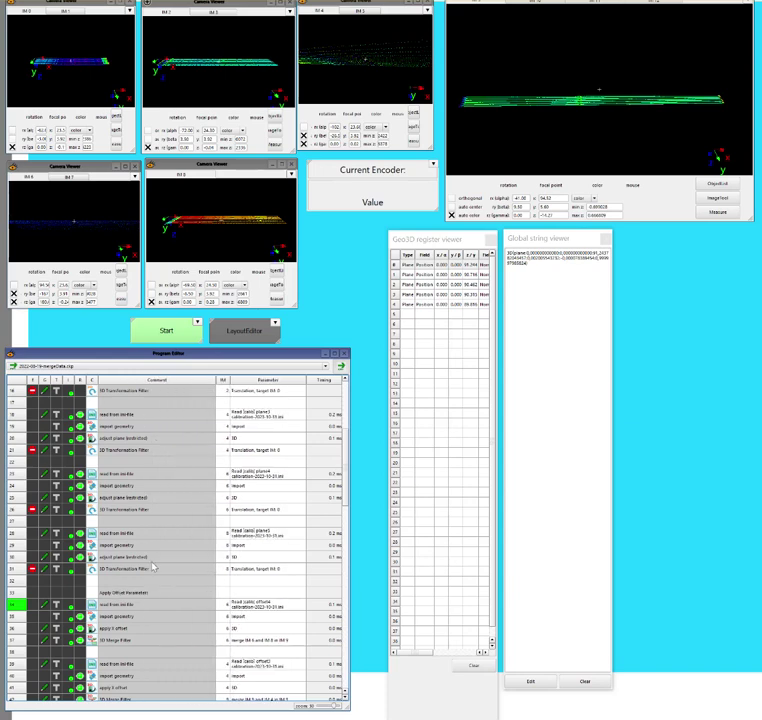
scroll(116, 572, down, 1)
scroll(115, 570, down, 1)
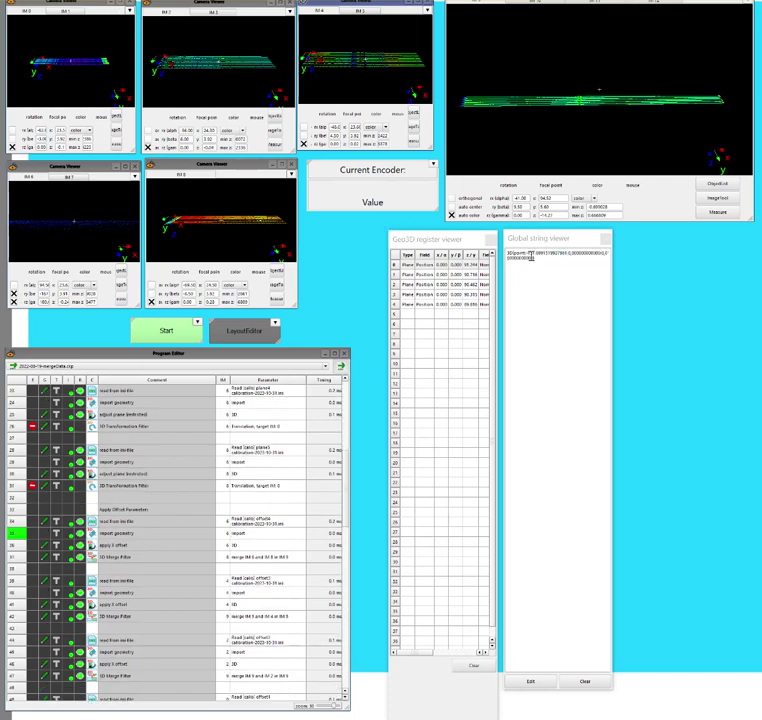
mouse_move(530, 255)
mouse_down()
mouse_move(556, 253)
mouse_move(543, 256)
mouse_up()
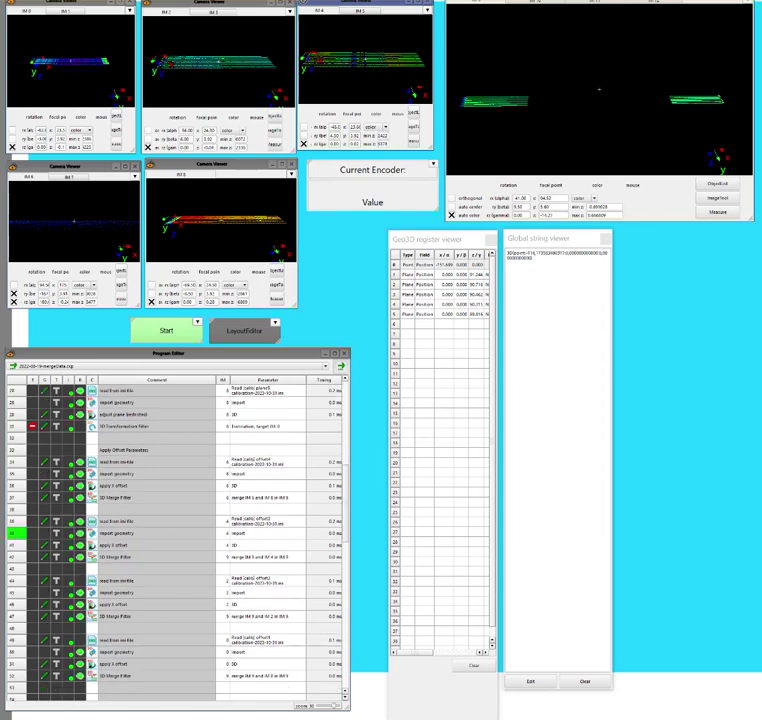
click(536, 255)
Step: Check the X value in the offset string output, then open calibration-2023-10-31.ini
double_click(533, 255)
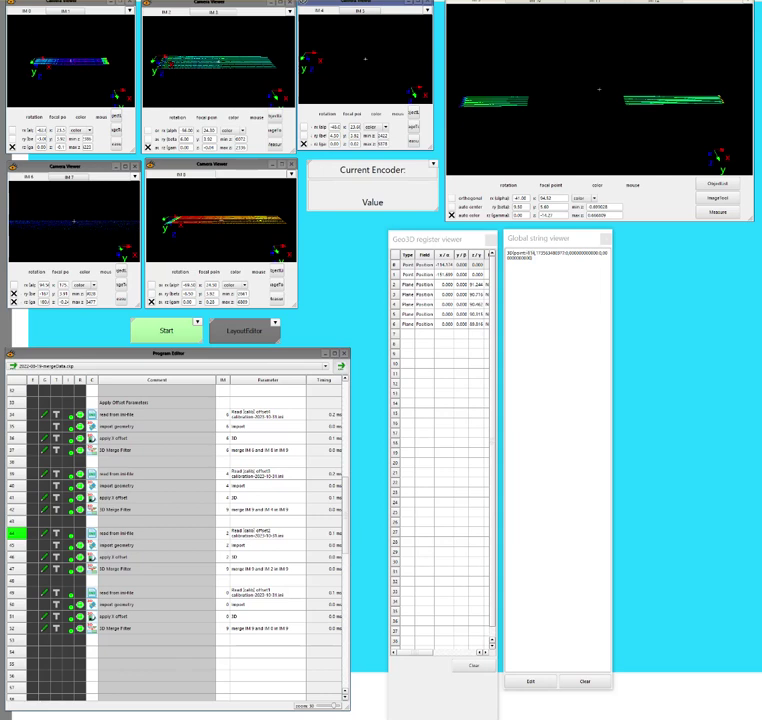
click(528, 254)
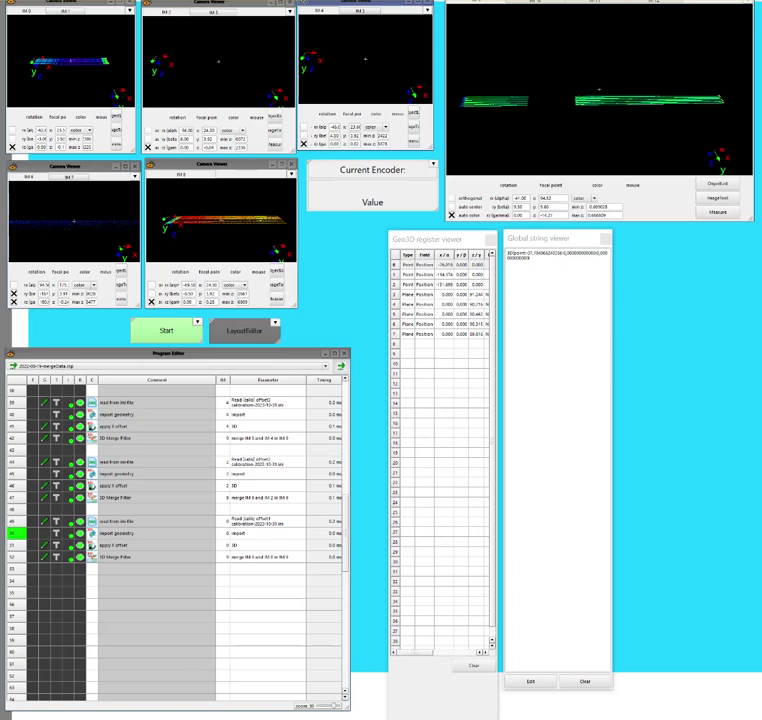
click(527, 253)
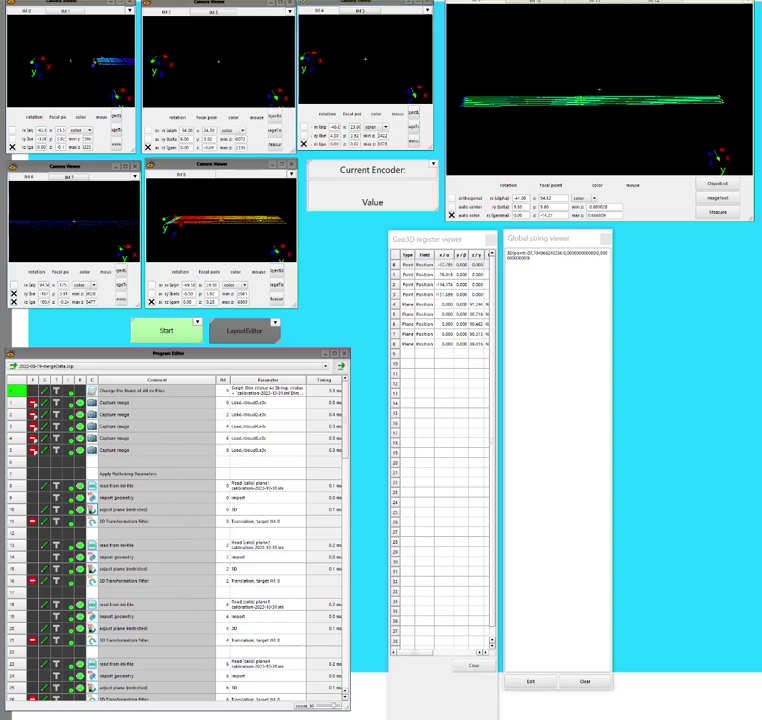
double_click(250, 486)
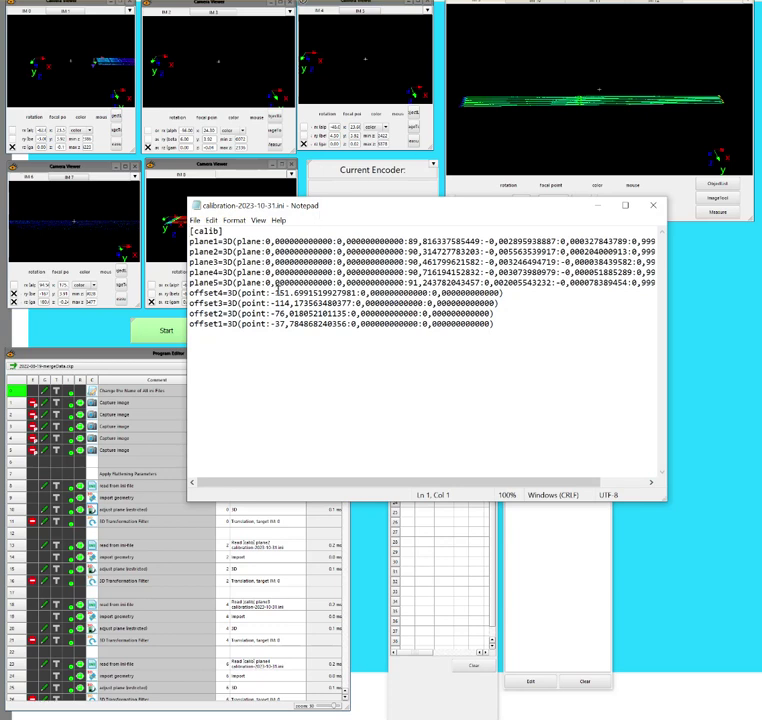
click(221, 292)
drag(269, 293, 289, 293)
drag(189, 313, 238, 313)
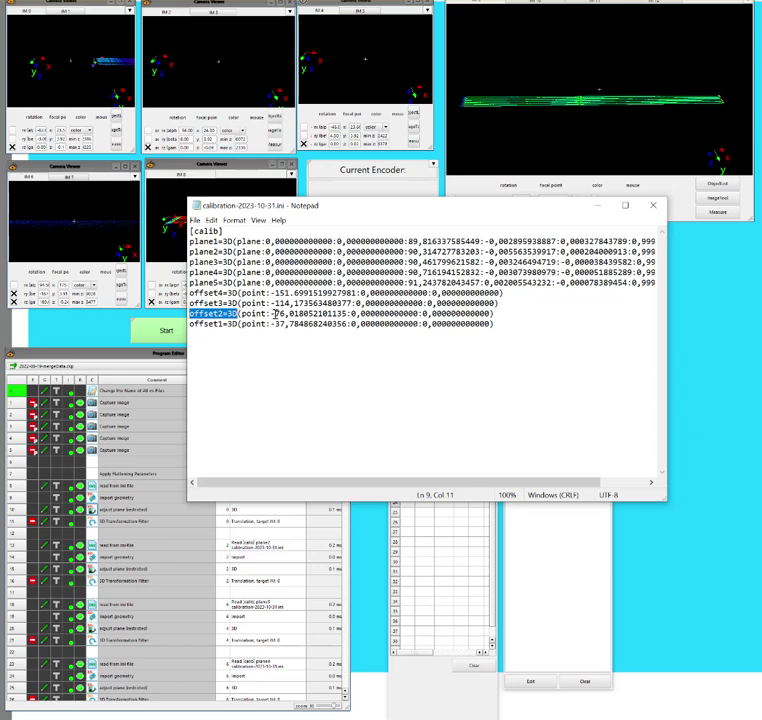
drag(275, 313, 286, 313)
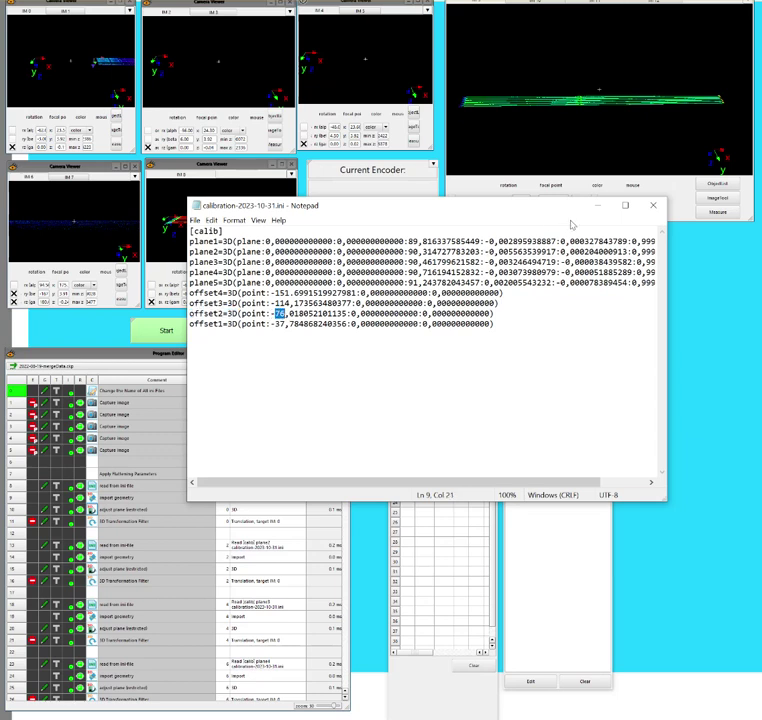
click(597, 205)
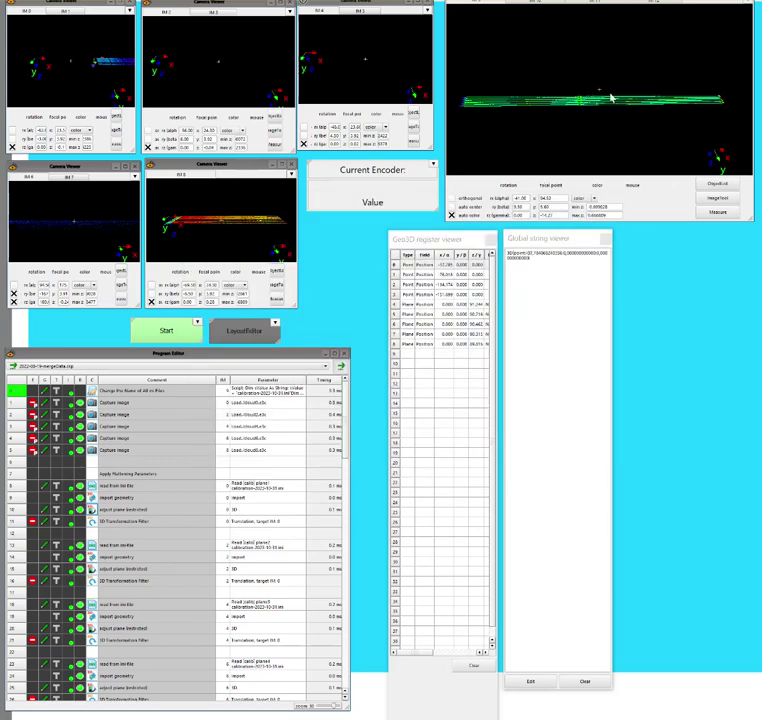
drag(611, 97, 689, 14)
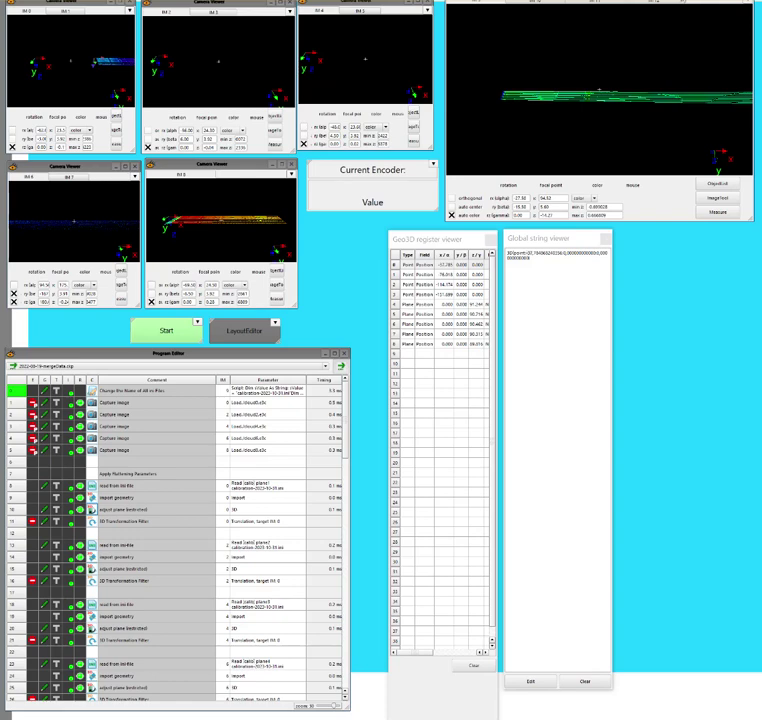
Step: Move and narrow the large Camera Viewer to uncover the encoder panel, then show the Data folder in File Explorer
drag(600, 1, 177, 27)
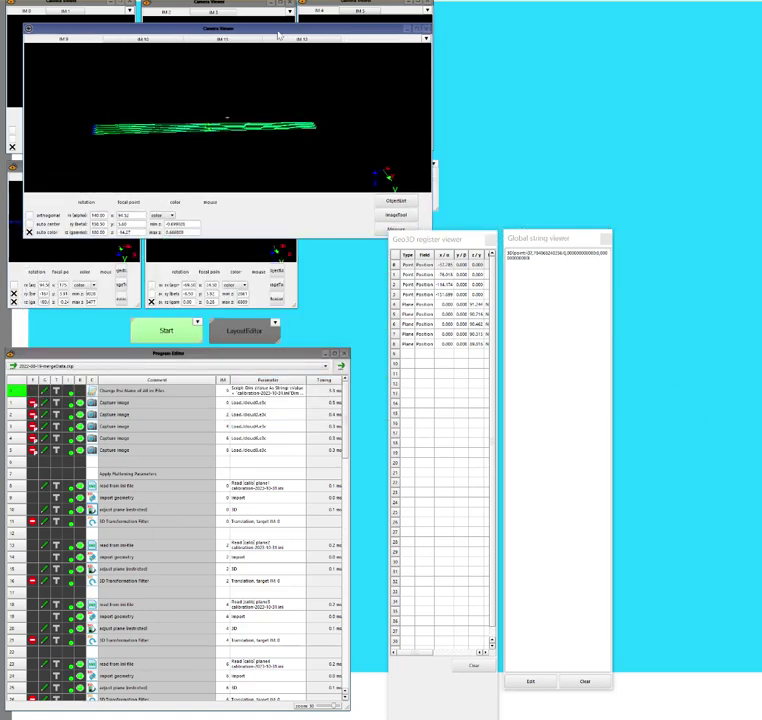
drag(278, 35, 602, 20)
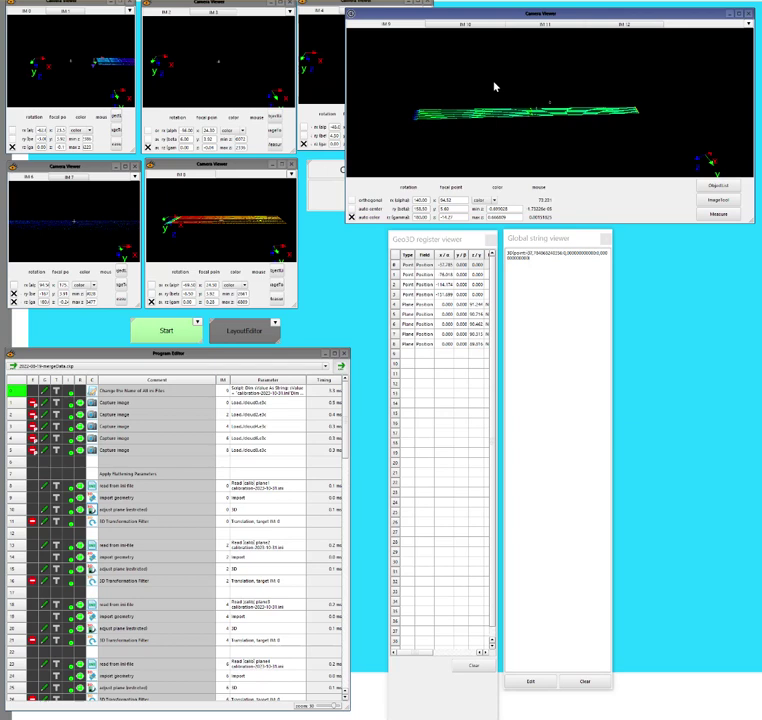
drag(342, 227, 443, 222)
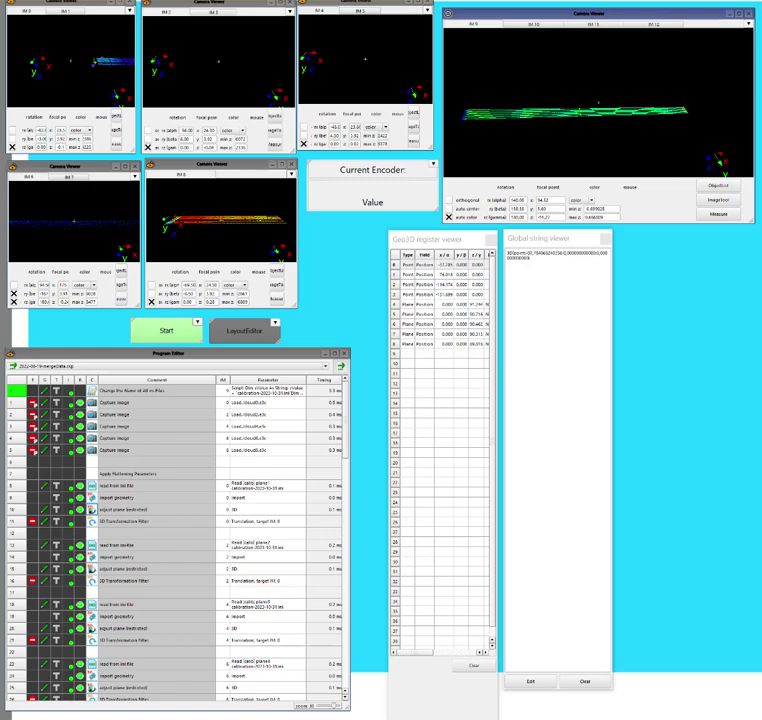
key(alt+Tab)
drag(311, 63, 385, 119)
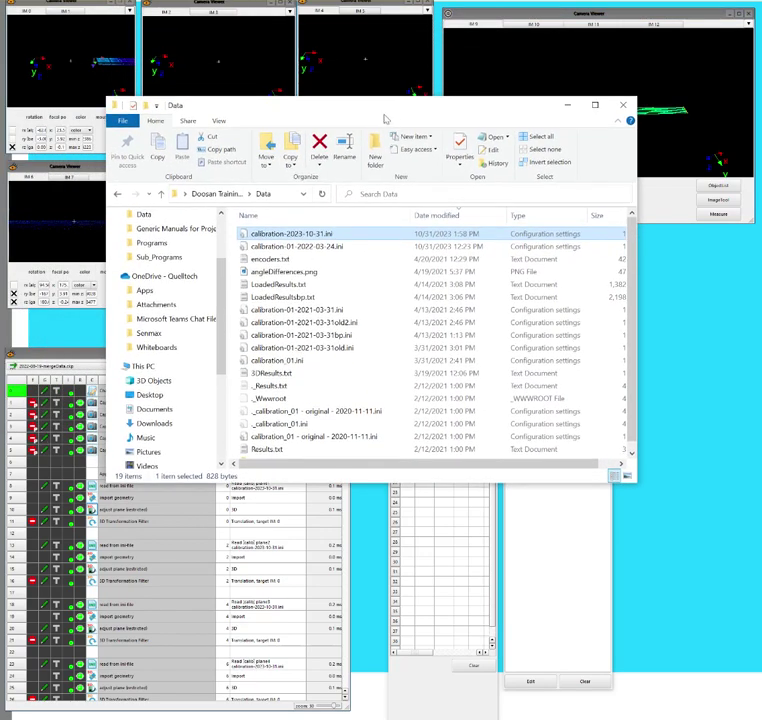
double_click(306, 234)
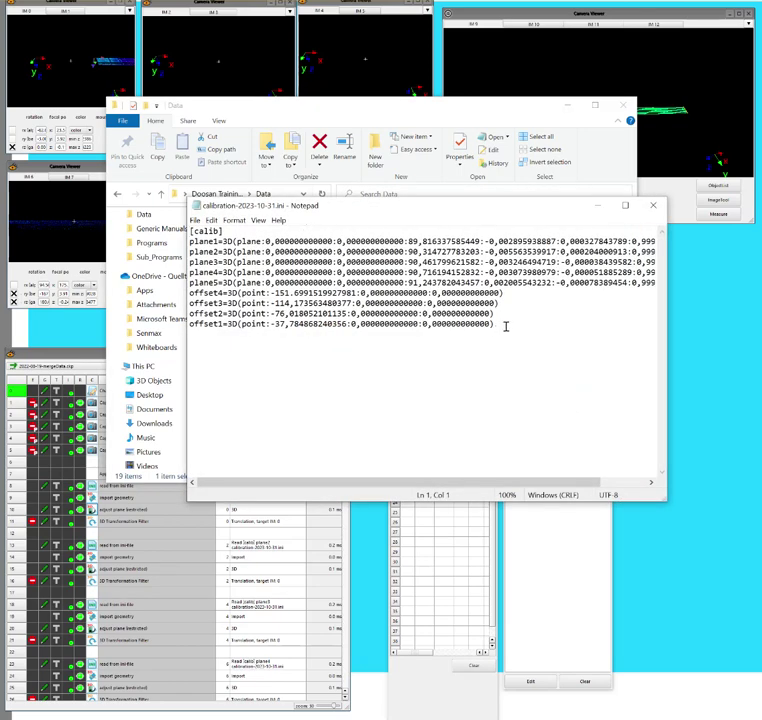
drag(505, 325, 189, 241)
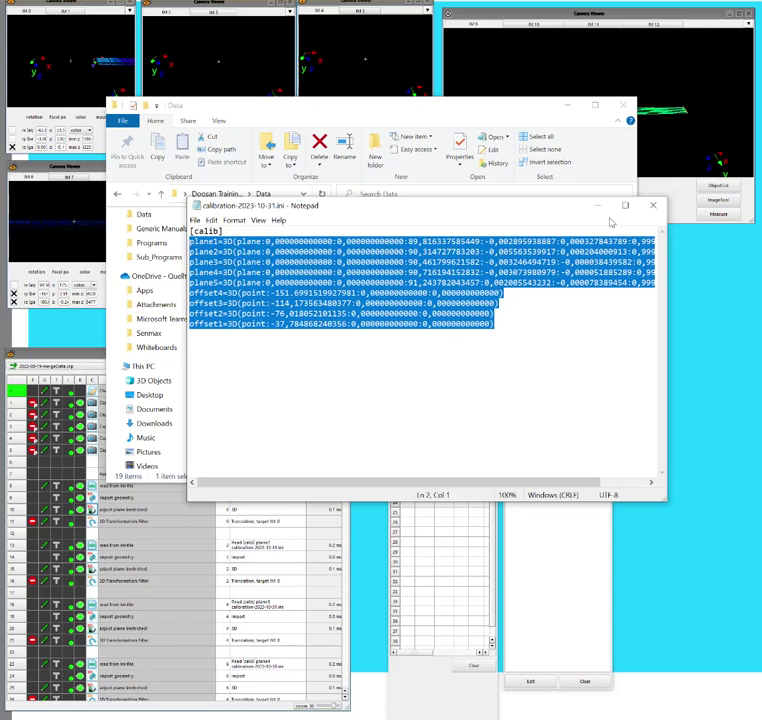
click(653, 205)
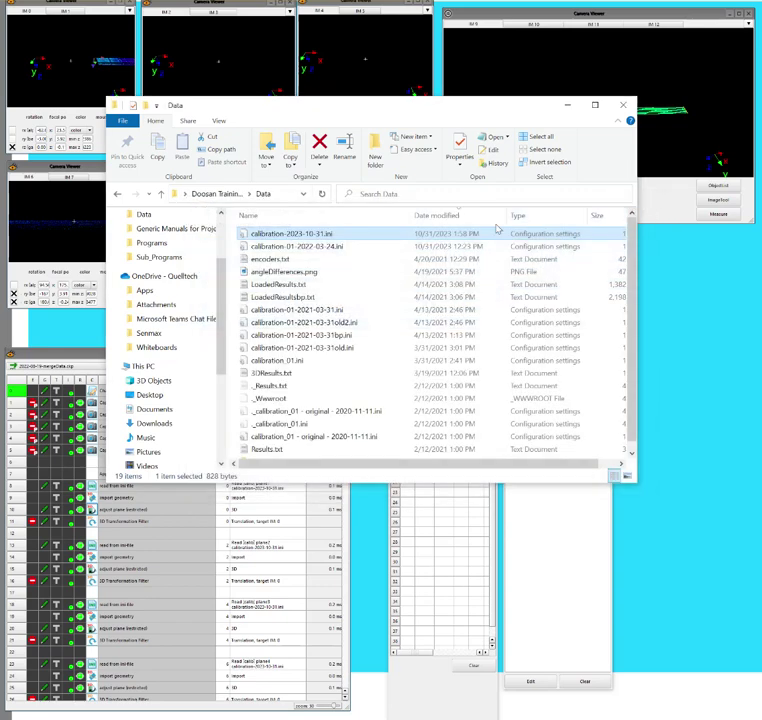
Step: Minimize File Explorer, then check row 11's 3D Transformation Filter parameters, selecting the Z translation value
click(568, 108)
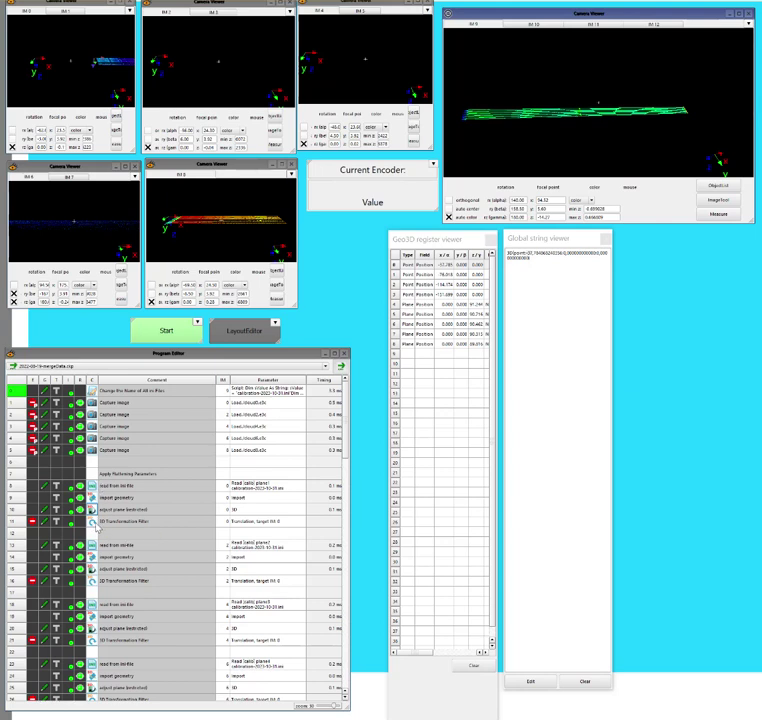
right_click(104, 525)
click(114, 528)
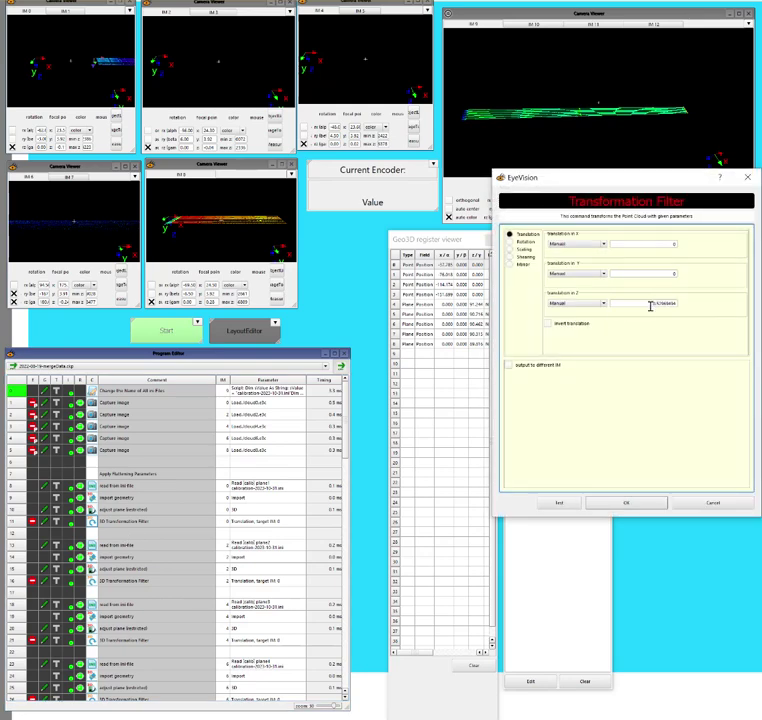
double_click(680, 304)
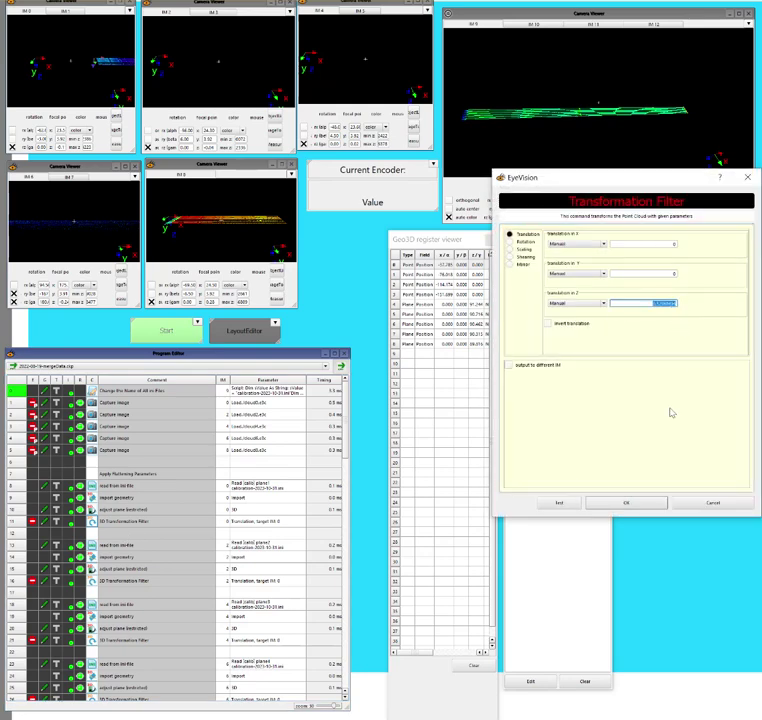
click(626, 506)
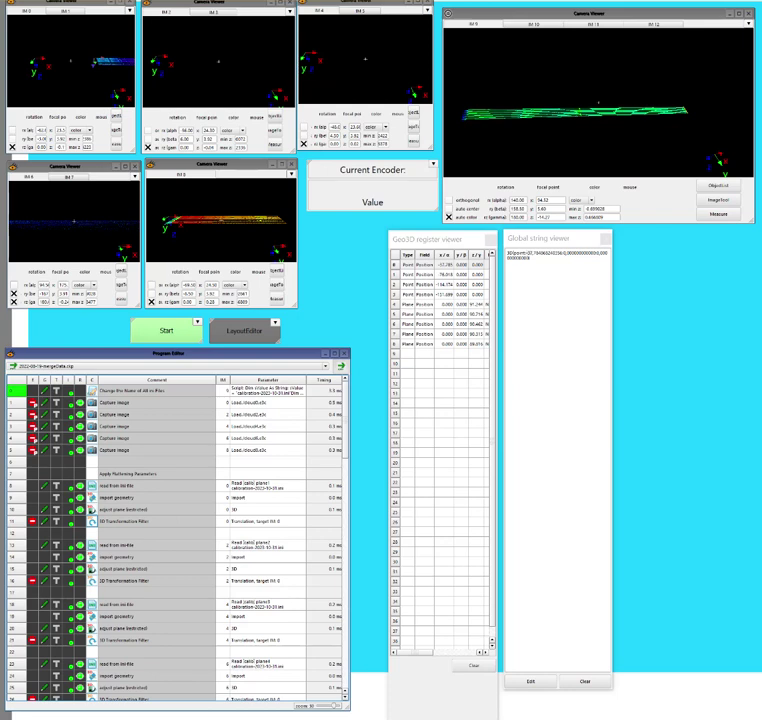
Step: Review the 3D Transformation Filter steps in rows 11, 16 and 21
click(46, 522)
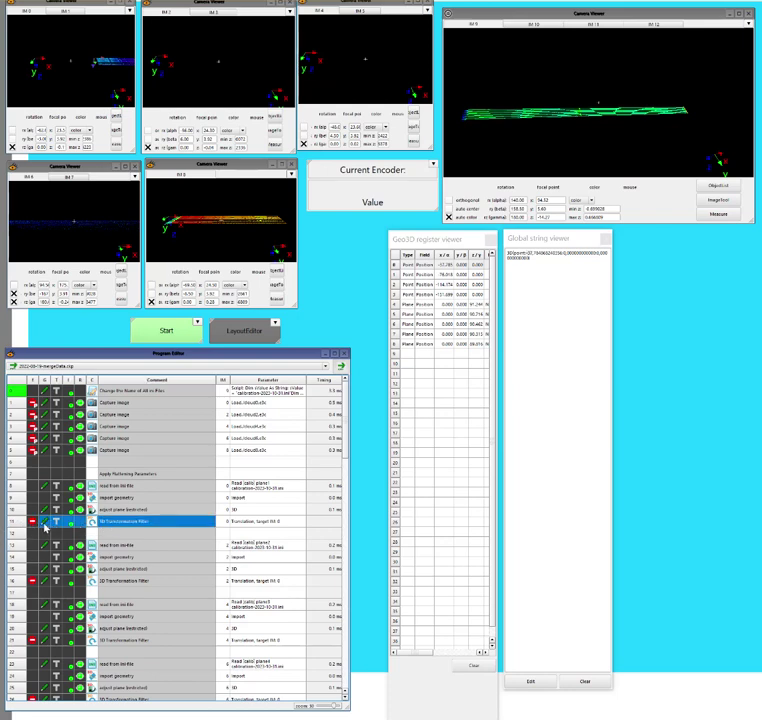
click(46, 582)
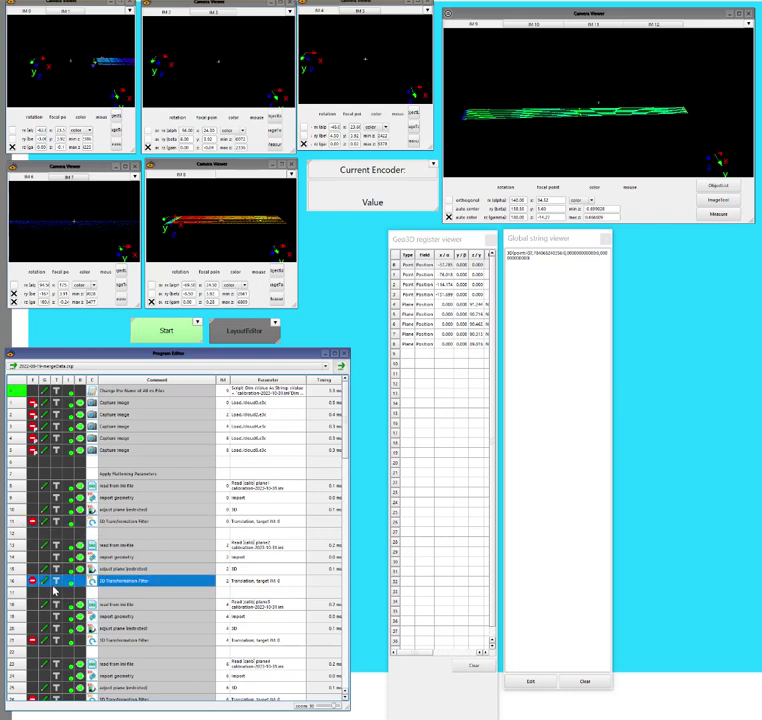
scroll(53, 591, down, 1)
click(34, 605)
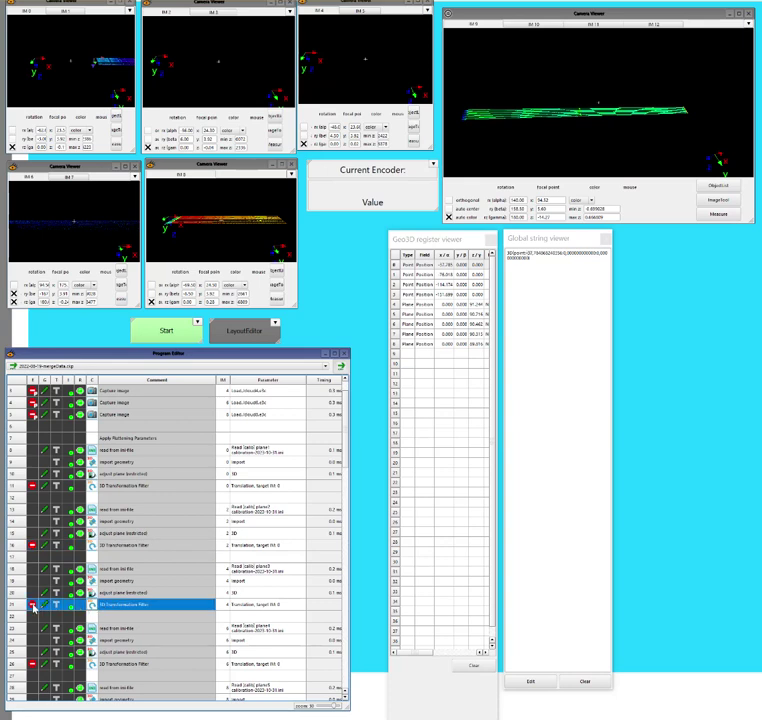
scroll(50, 590, down, 1)
Step: Select the five Capture image steps and scroll the Program Editor down toward row 33
scroll(100, 600, up, 3)
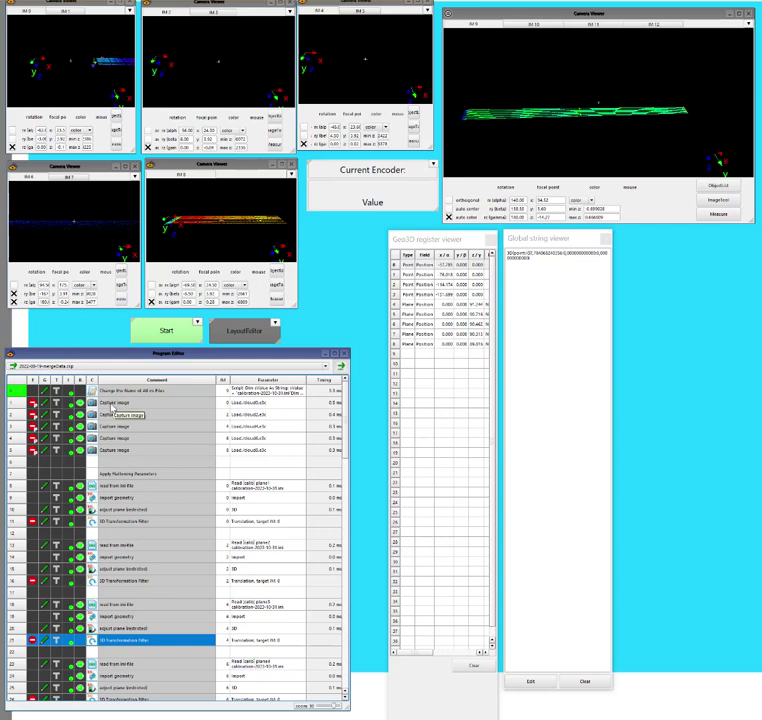
drag(113, 406, 112, 452)
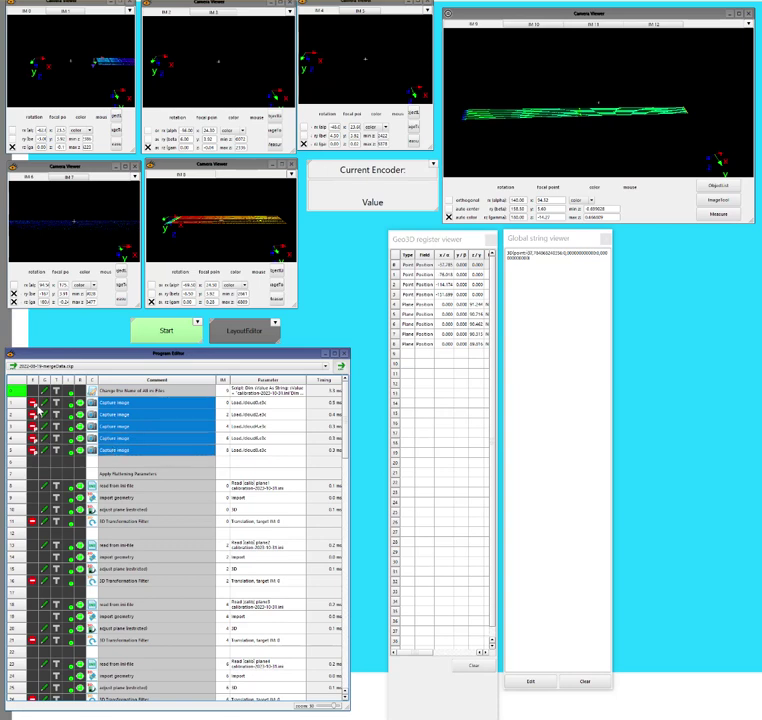
scroll(72, 510, down, 11)
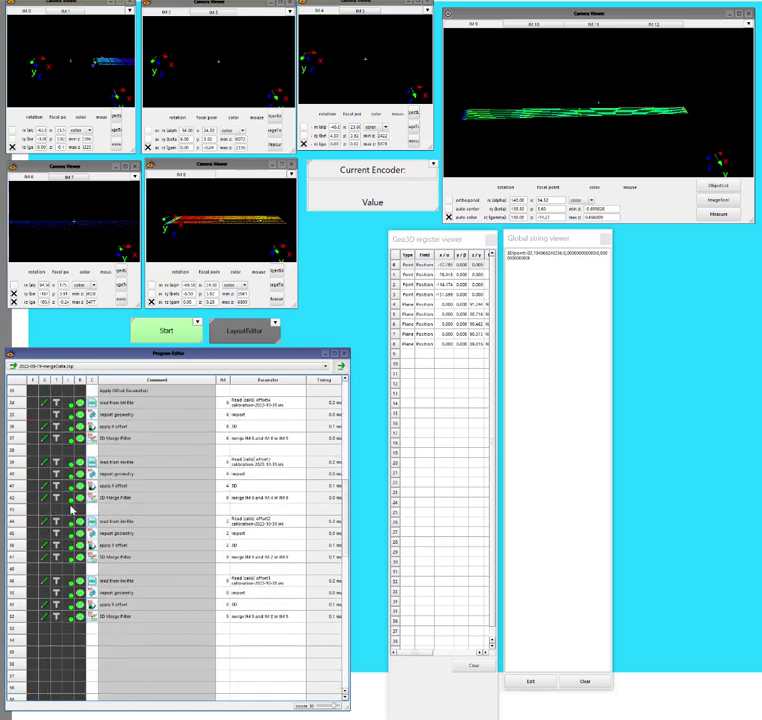